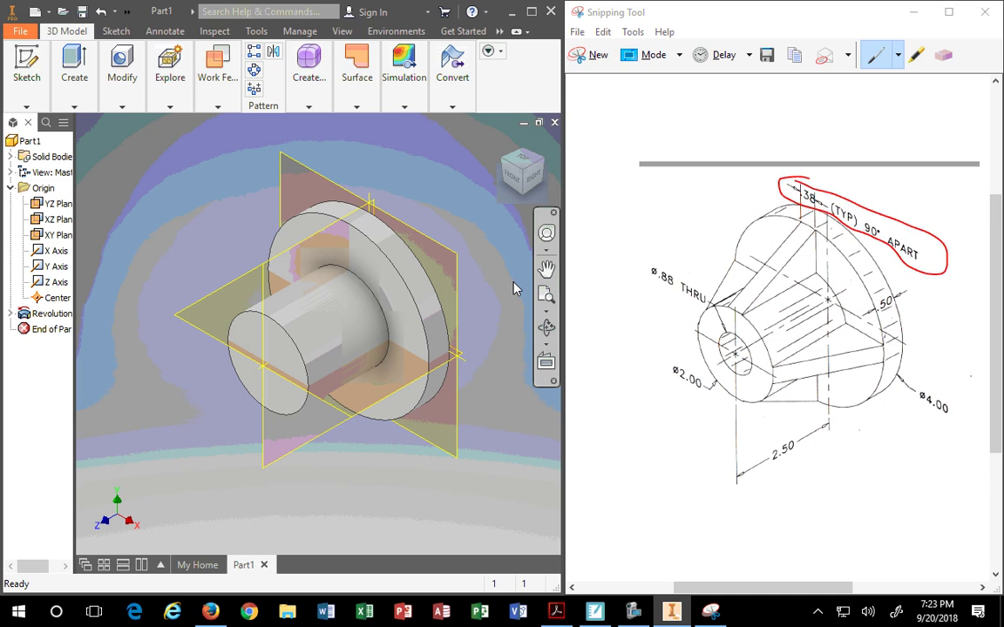
left_click(10, 314)
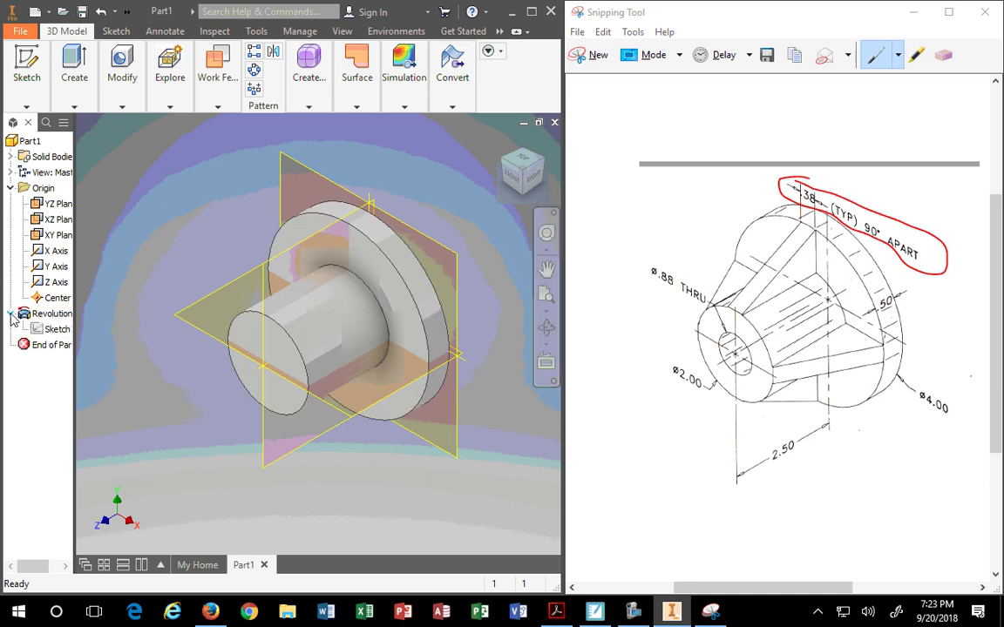
left_click(50, 329)
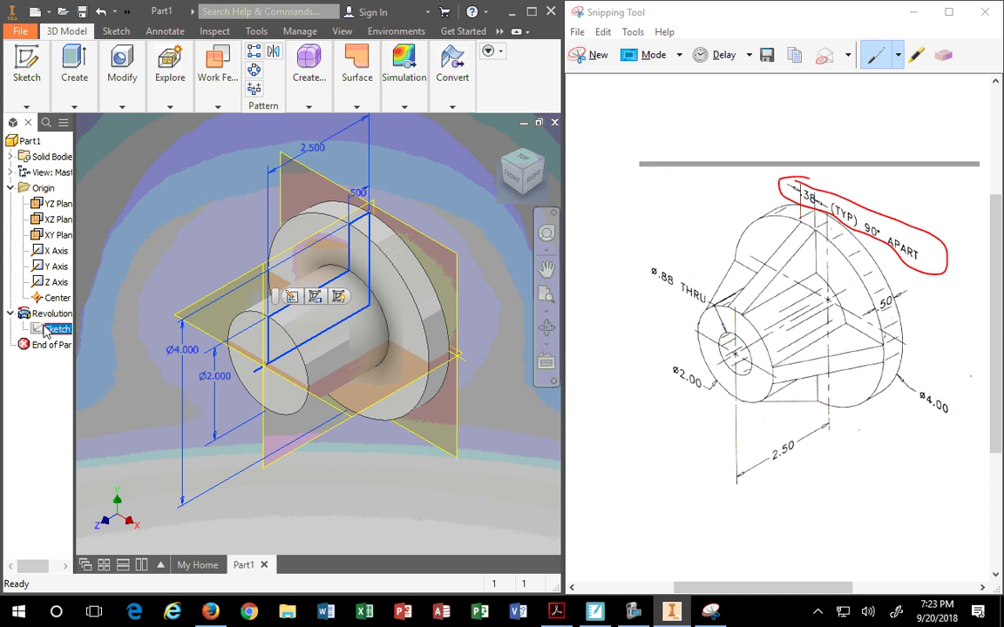
right_click(43, 335)
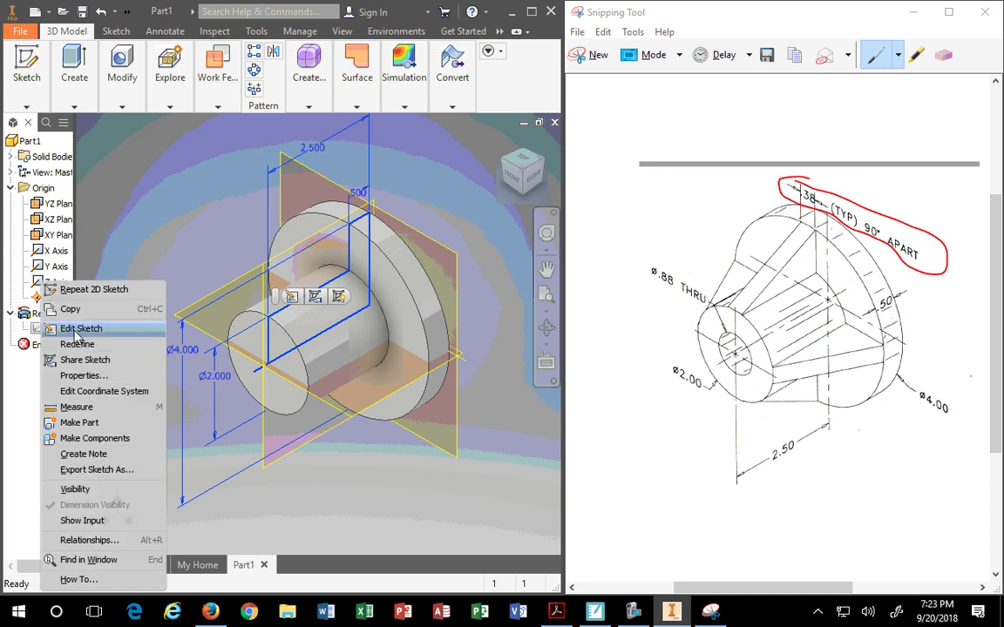
left_click(83, 327)
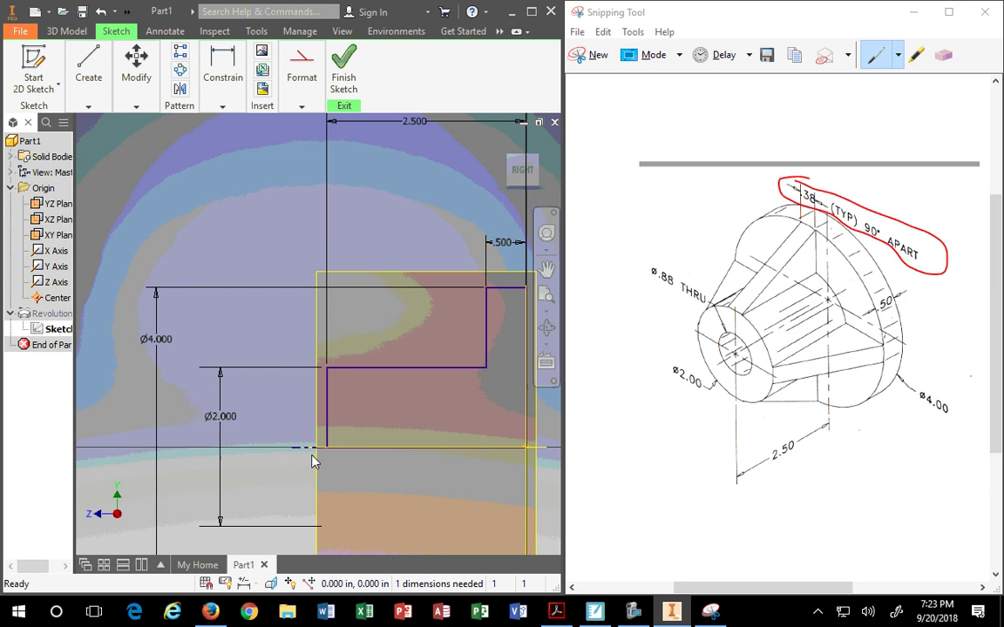
left_click(306, 406)
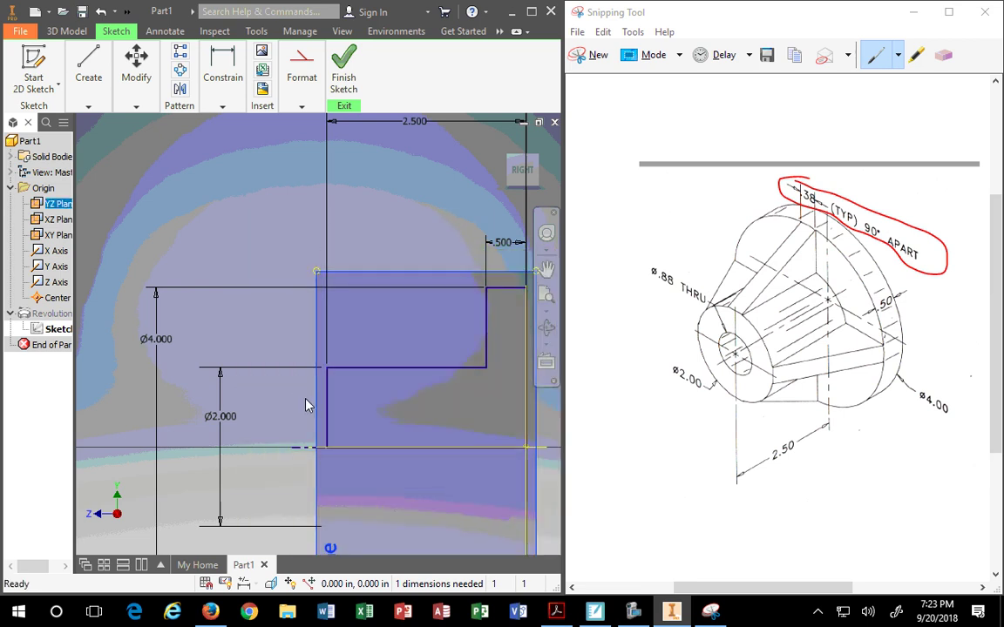
key("Escape")
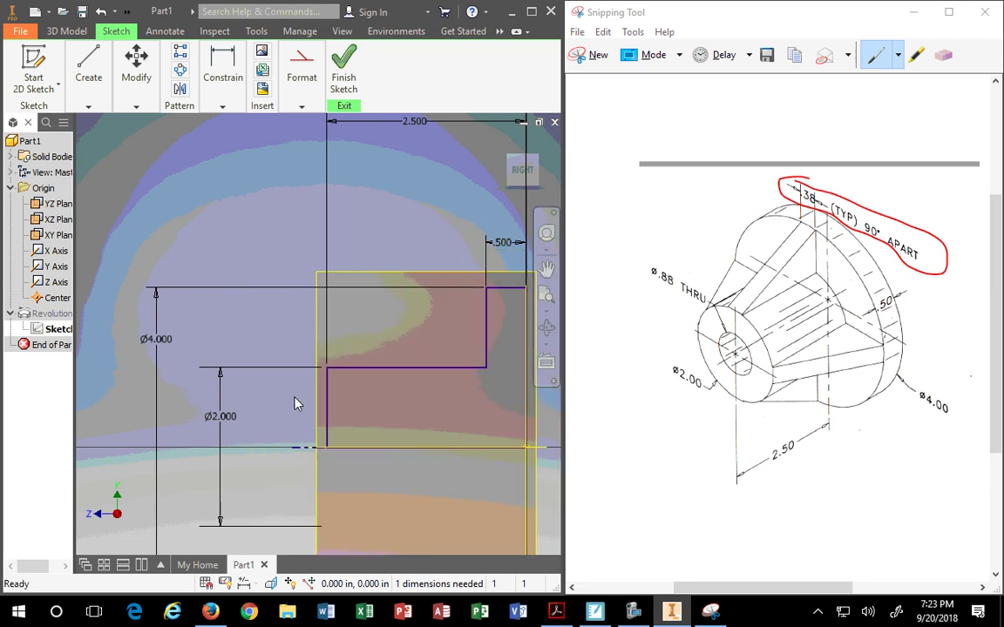
left_click(312, 440)
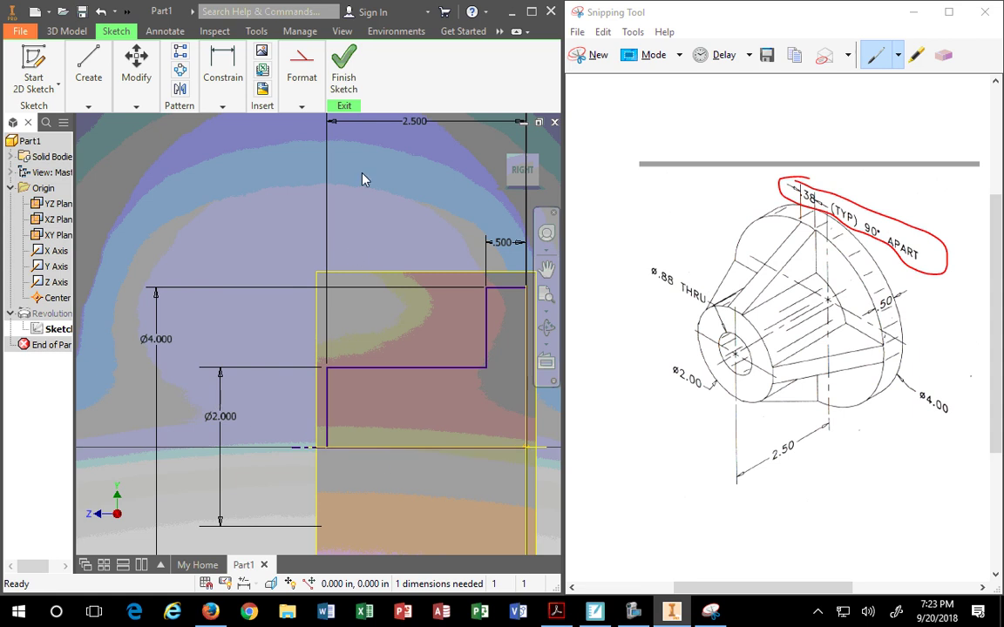
left_click(353, 61)
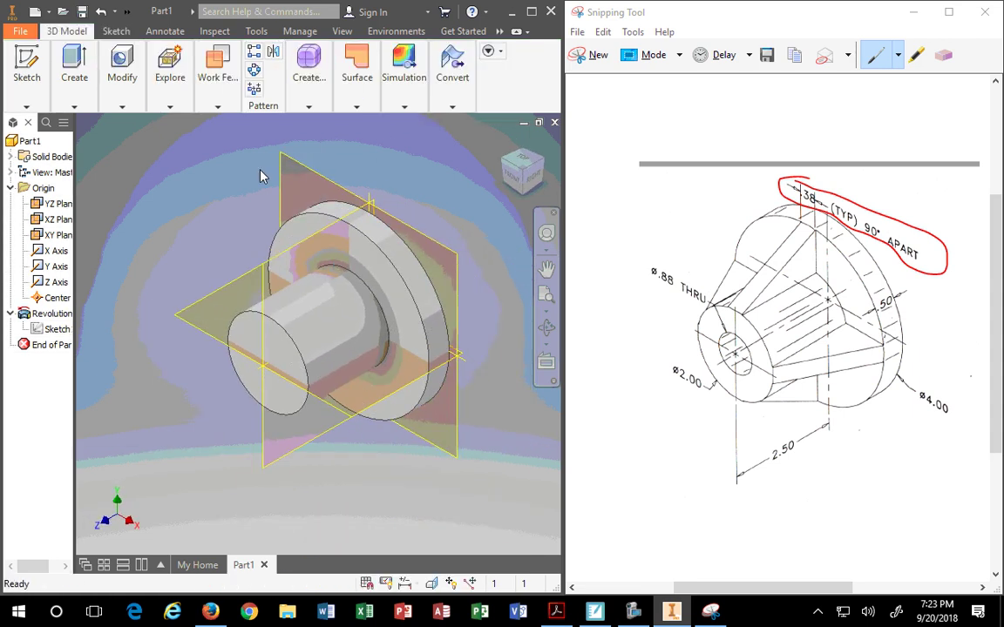
Step: Start a new 2D sketch on the YZ Plane, then start and cancel a Rib feature
left_click(266, 278)
left_click(282, 270)
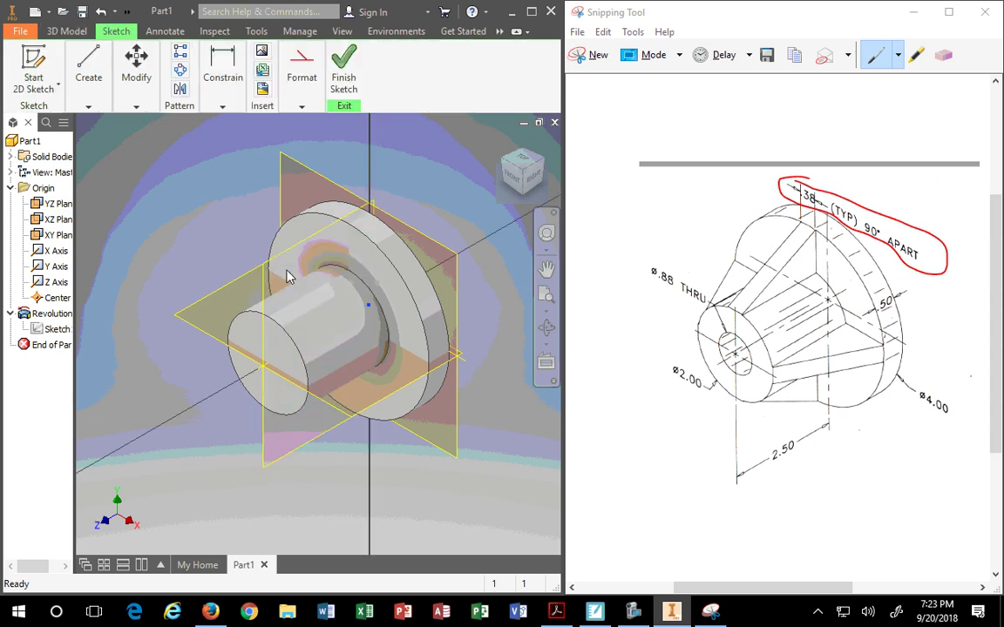
left_click(89, 74)
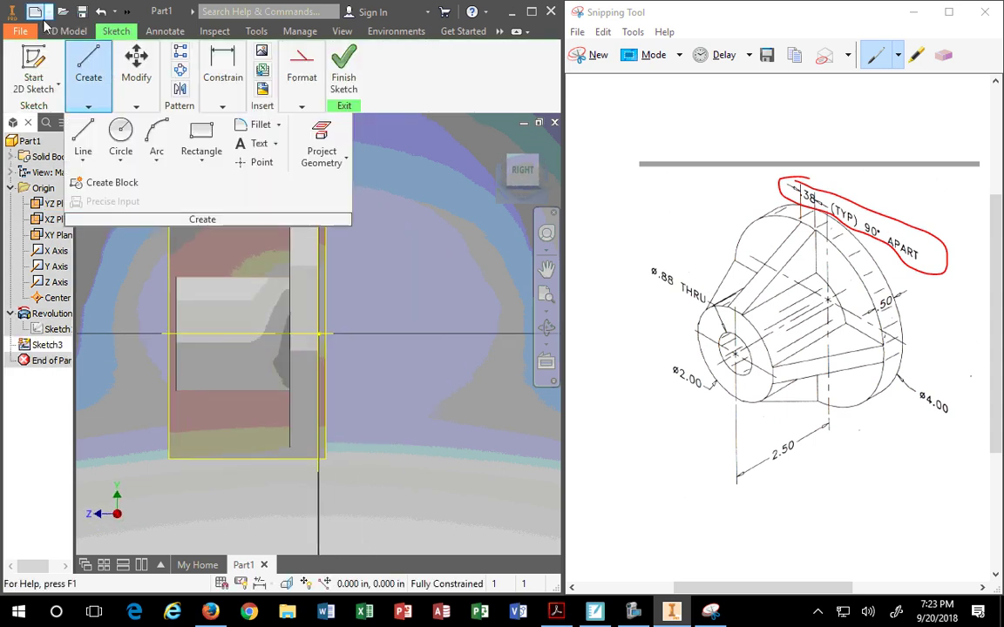
left_click(67, 30)
left_click(74, 77)
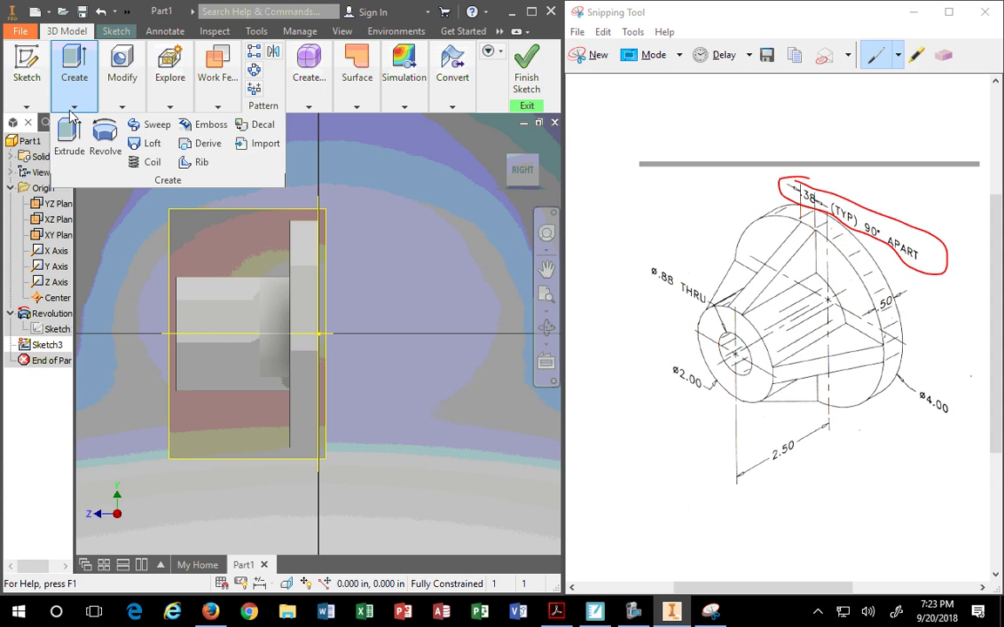
left_click(195, 164)
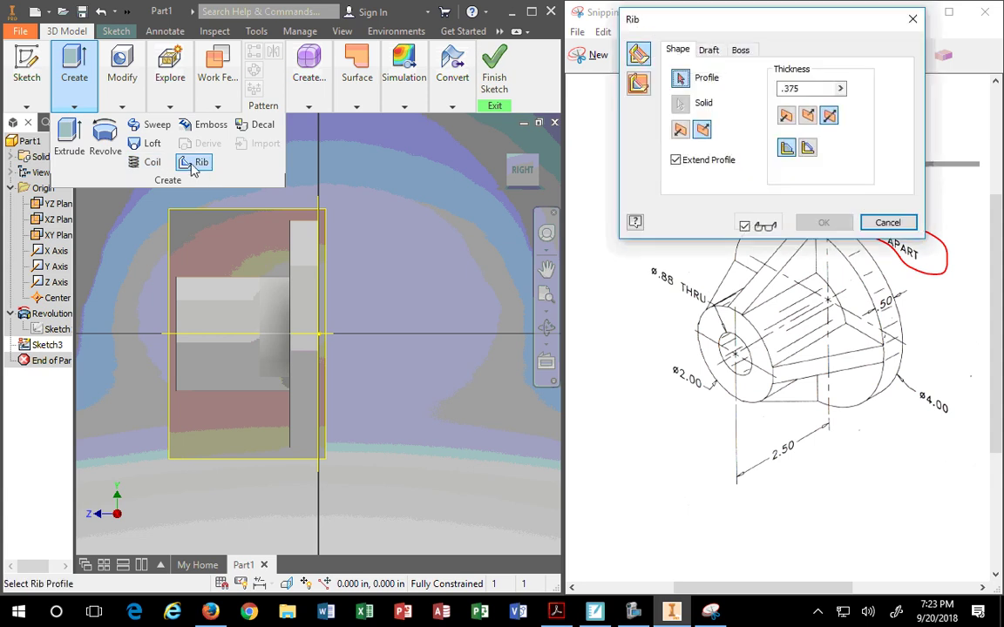
left_click(891, 225)
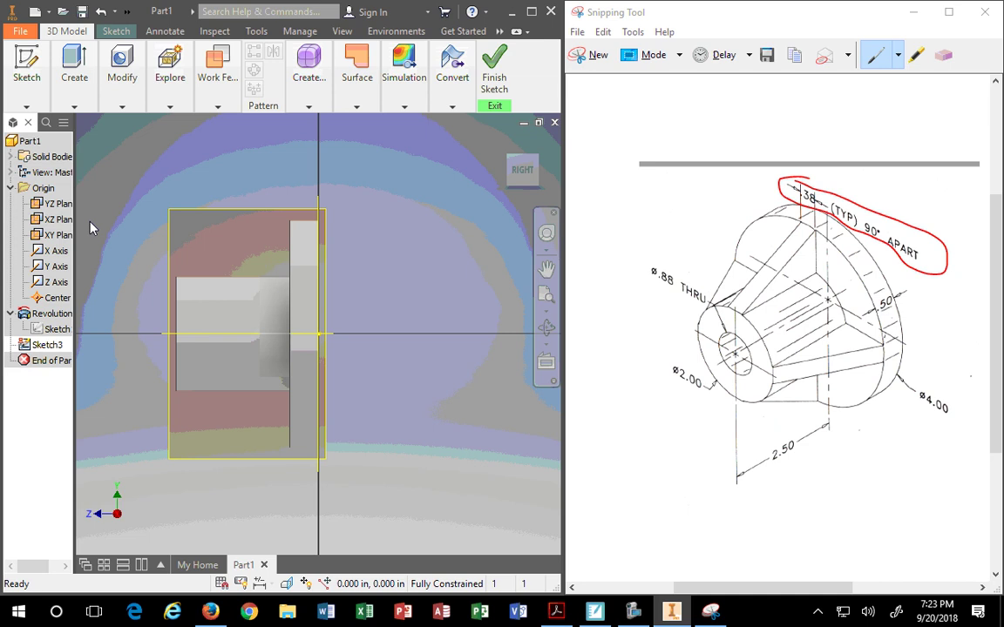
Step: Exit the empty sketch and reopen Sketch3 for editing
left_click(75, 105)
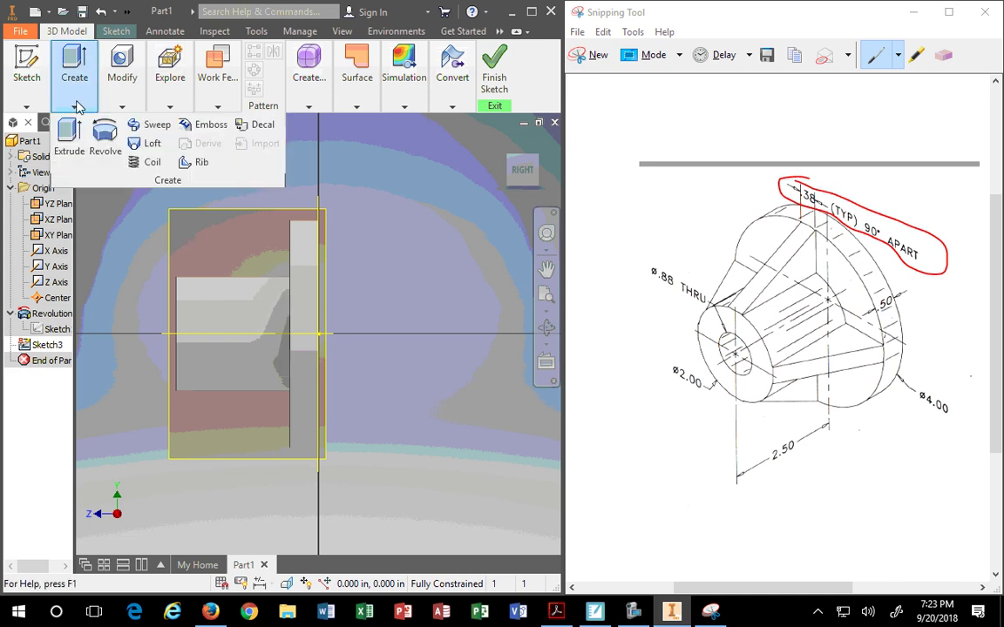
left_click(29, 99)
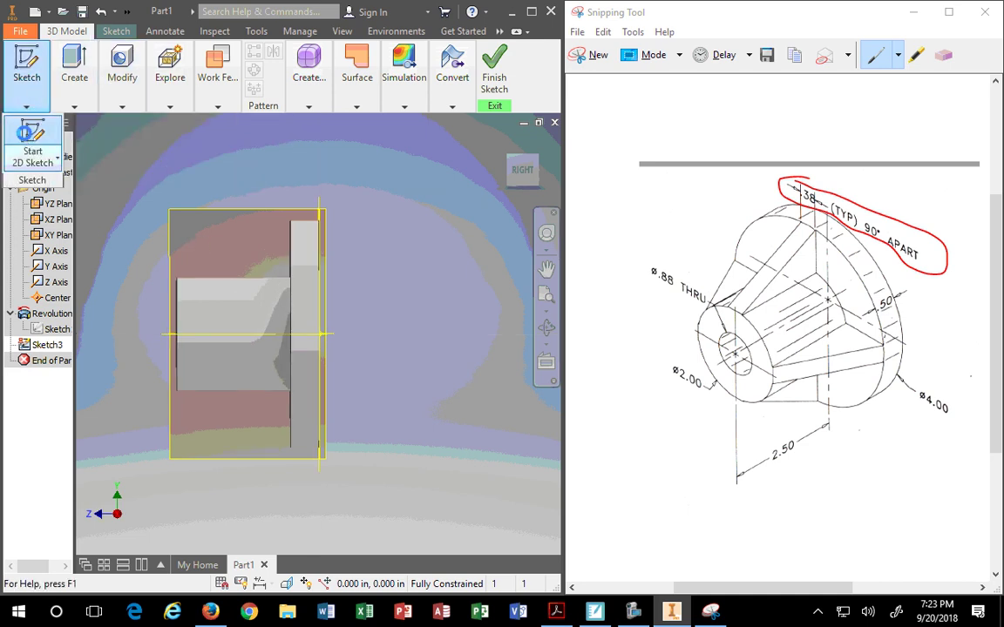
left_click(33, 136)
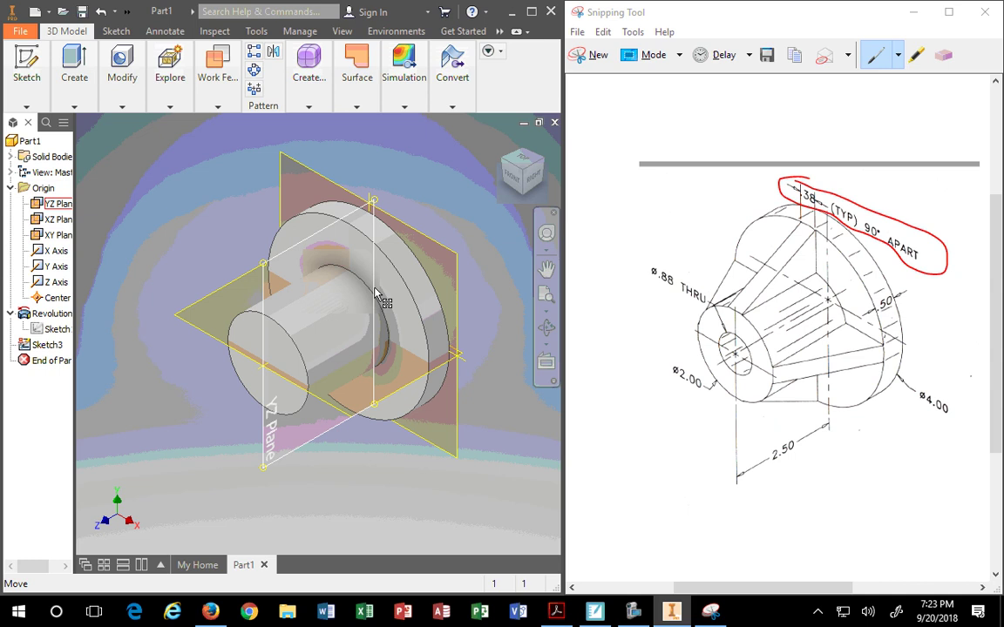
left_click(48, 345)
right_click(50, 346)
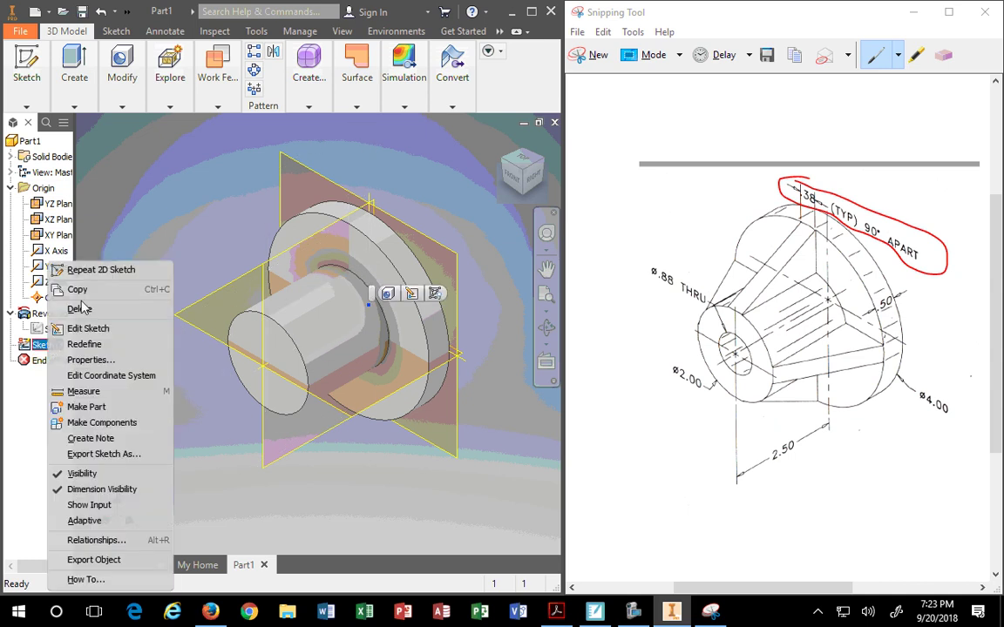
left_click(80, 325)
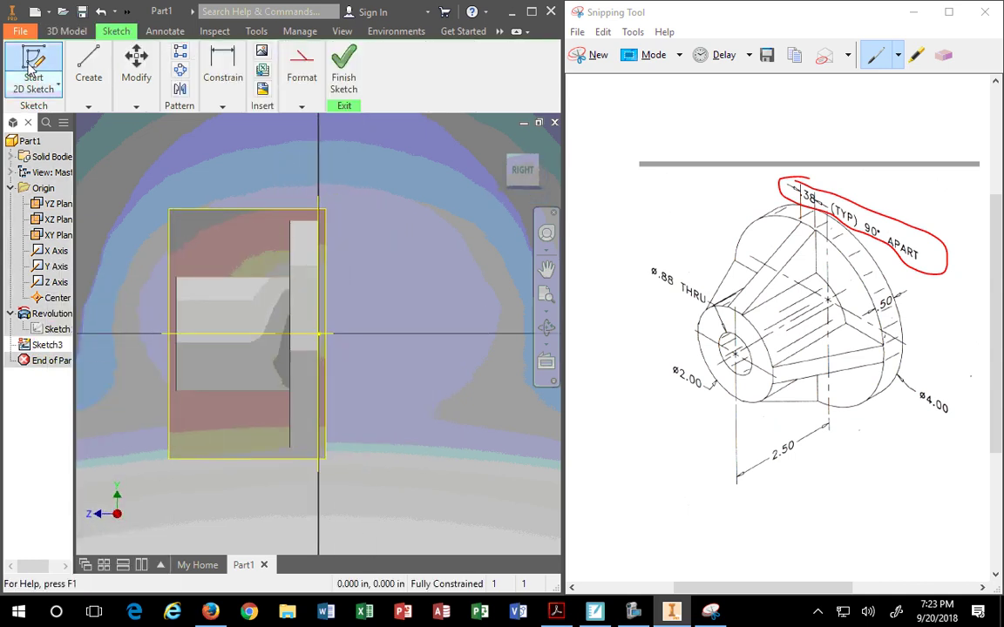
Step: Cancel an accidentally started Move command
left_click(88, 67)
left_click(136, 67)
left_click(145, 125)
key("Escape")
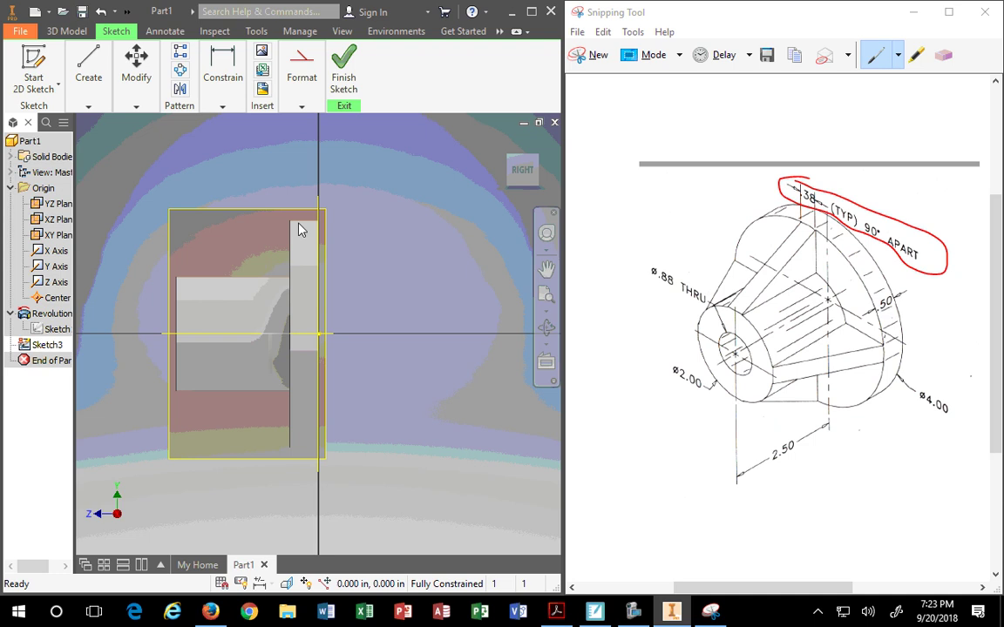
Step: Draw a closed profile: a slanted line from the flange's top corner to the small cylinder, closed along the axis and flange face
left_click(88, 67)
left_click(82, 139)
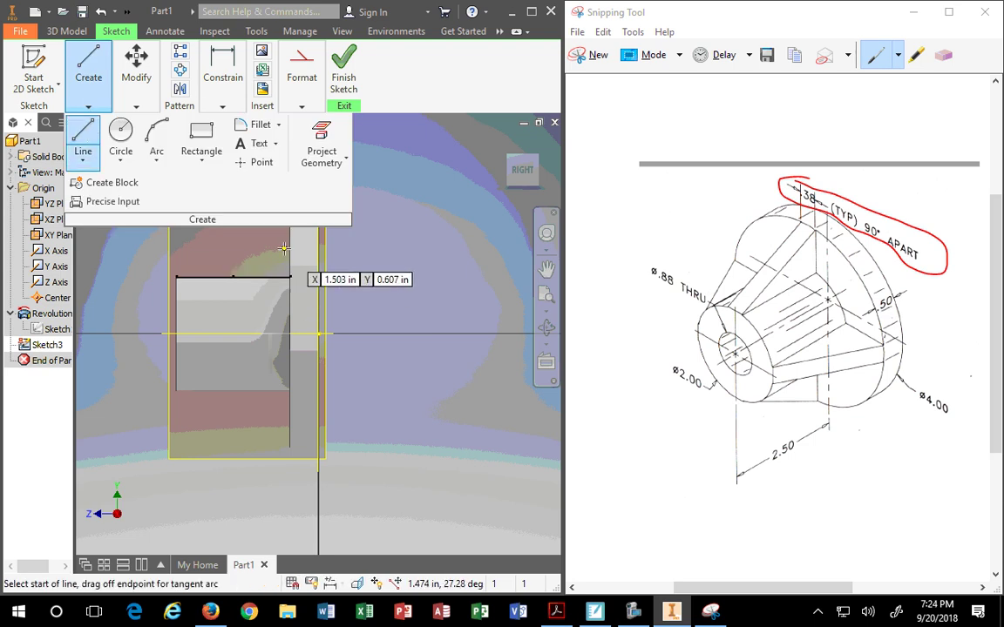
scroll(280, 287, "down", 5)
scroll(286, 258, "up", 6)
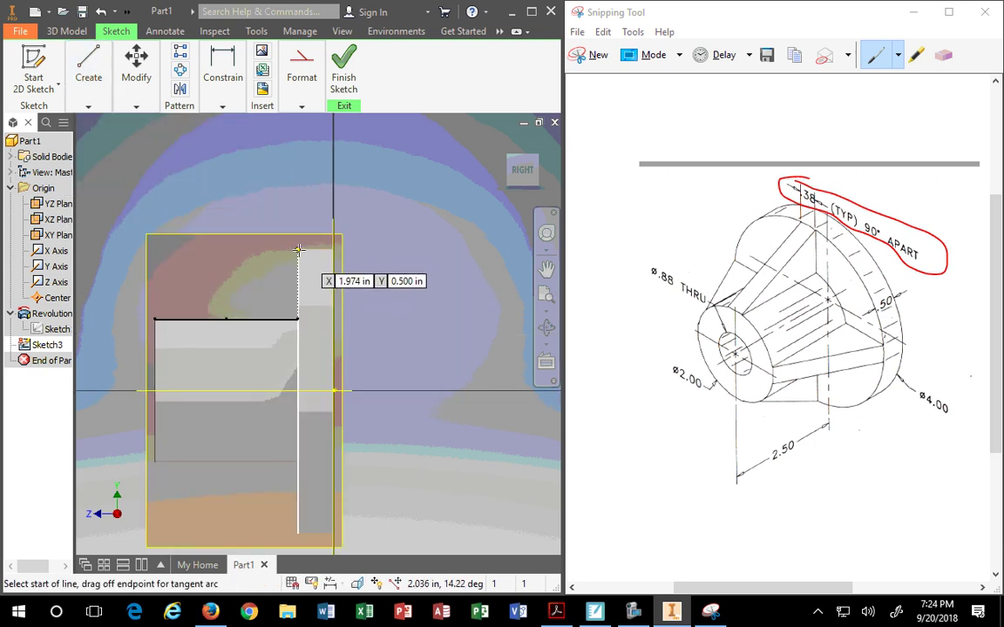
left_click(297, 250)
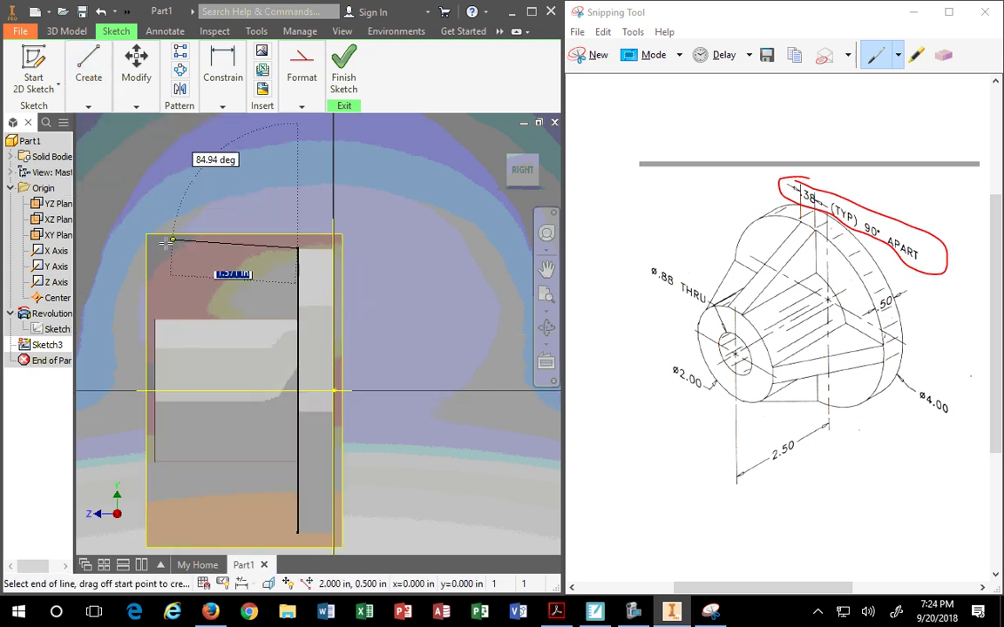
left_click(156, 317)
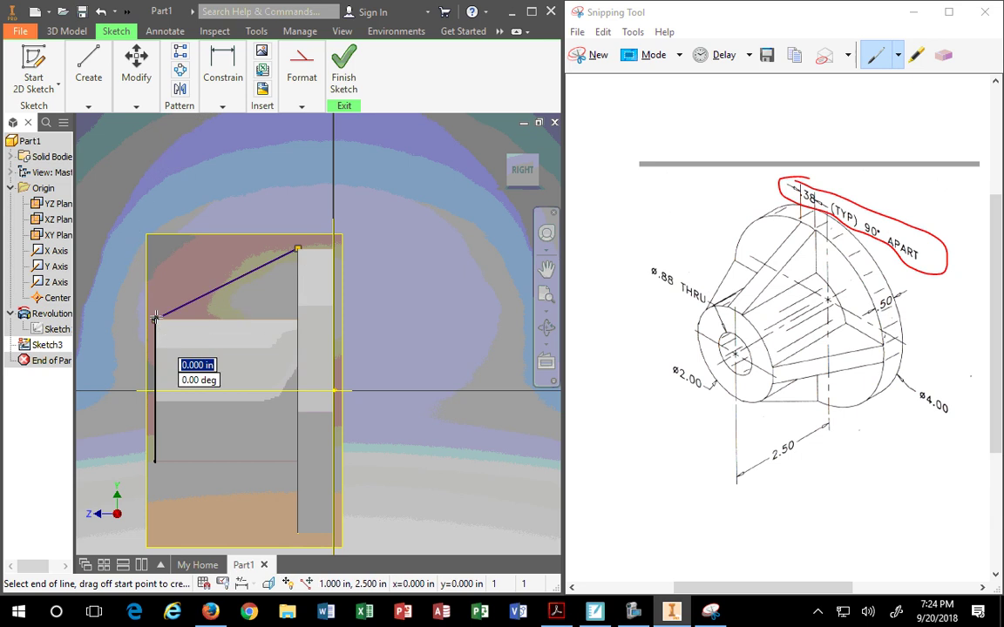
double_click(155, 392)
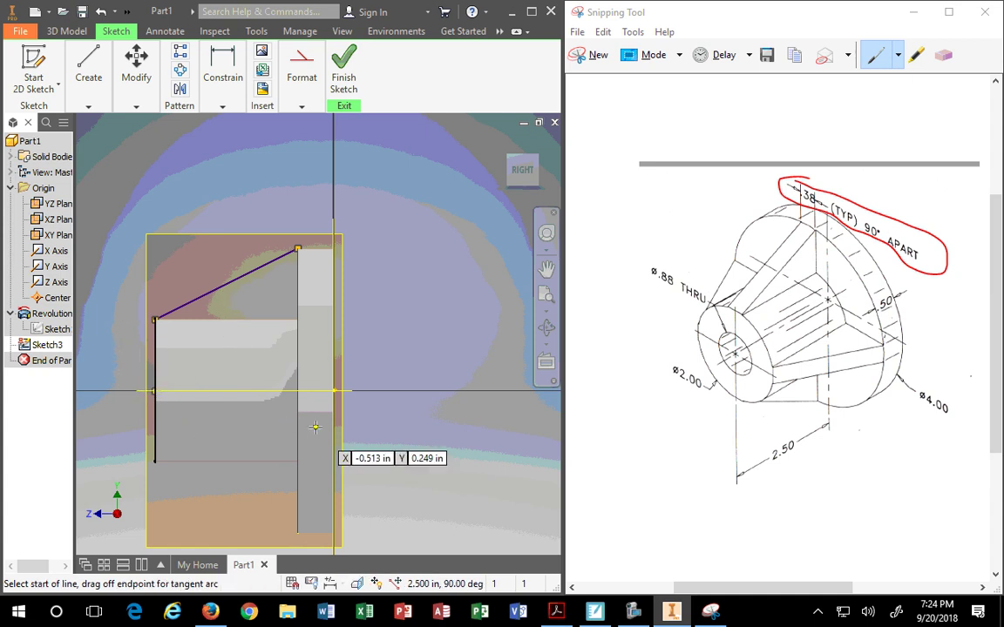
left_click(155, 392)
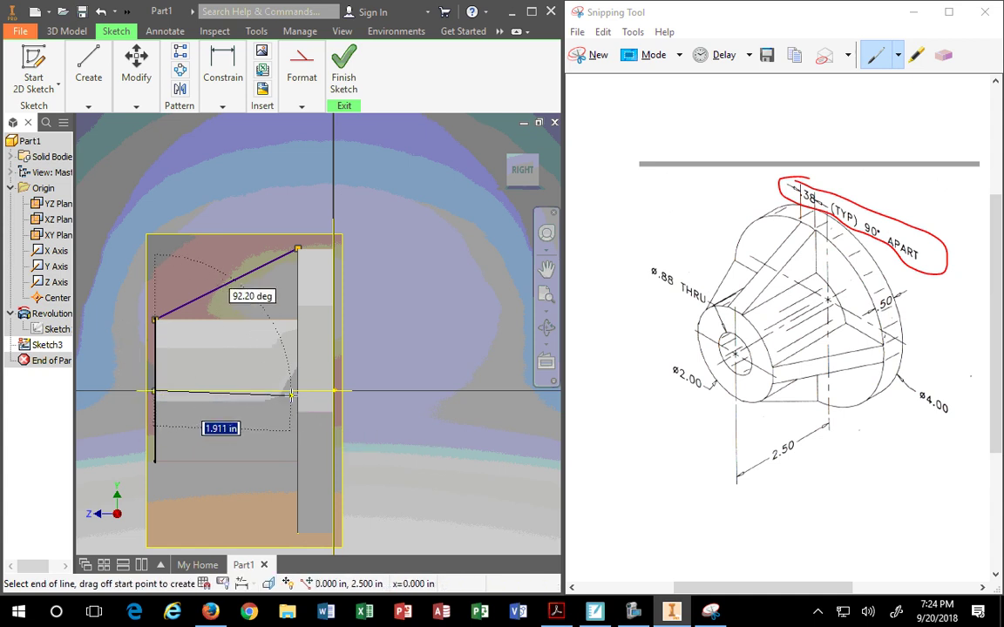
left_click(297, 392)
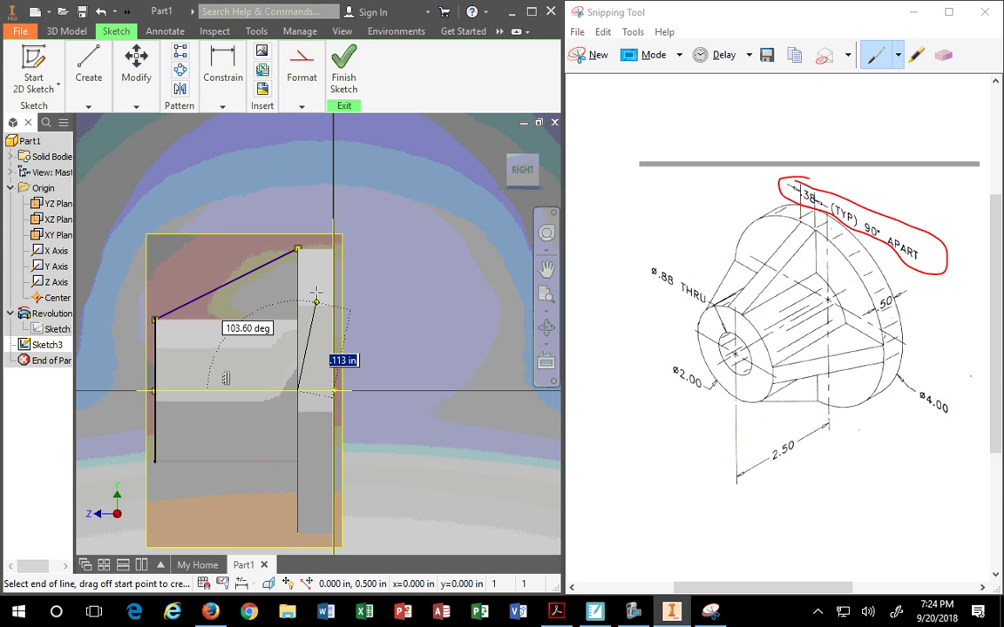
left_click(297, 250)
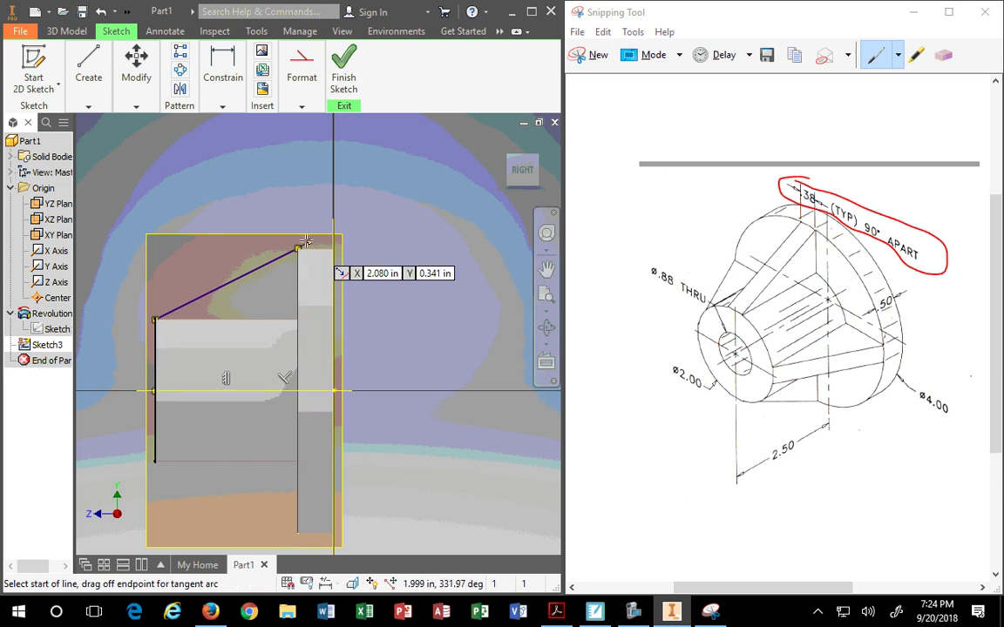
key("Escape")
Step: Delete the extra profile lines and box-select the whole rib profile
left_click_drag(142, 203, 325, 427)
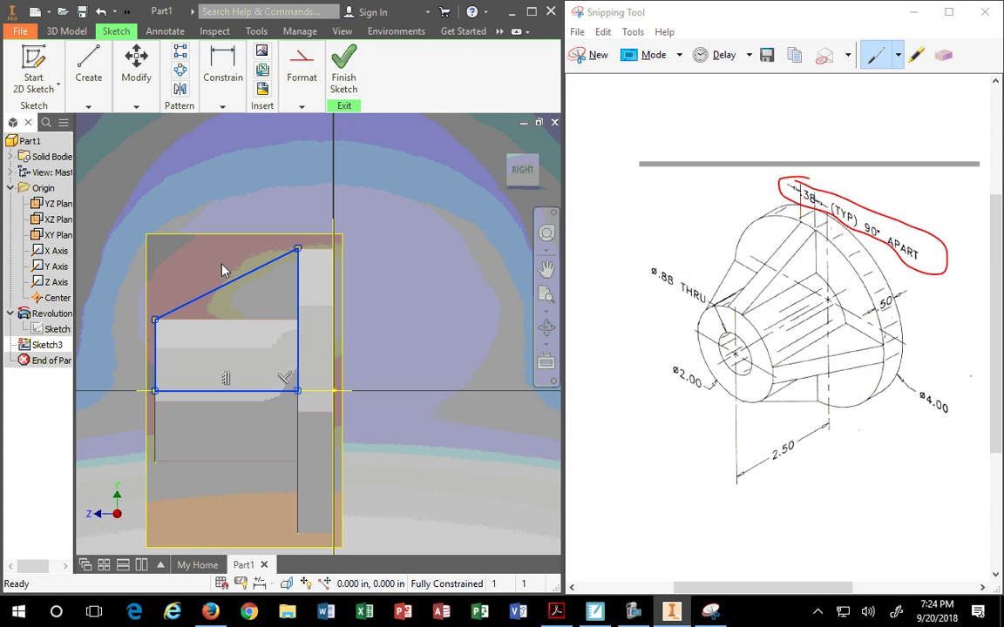
key("Delete")
mouse_move(111, 195)
left_mouse_down()
mouse_move(331, 413)
mouse_move(321, 410)
left_mouse_up()
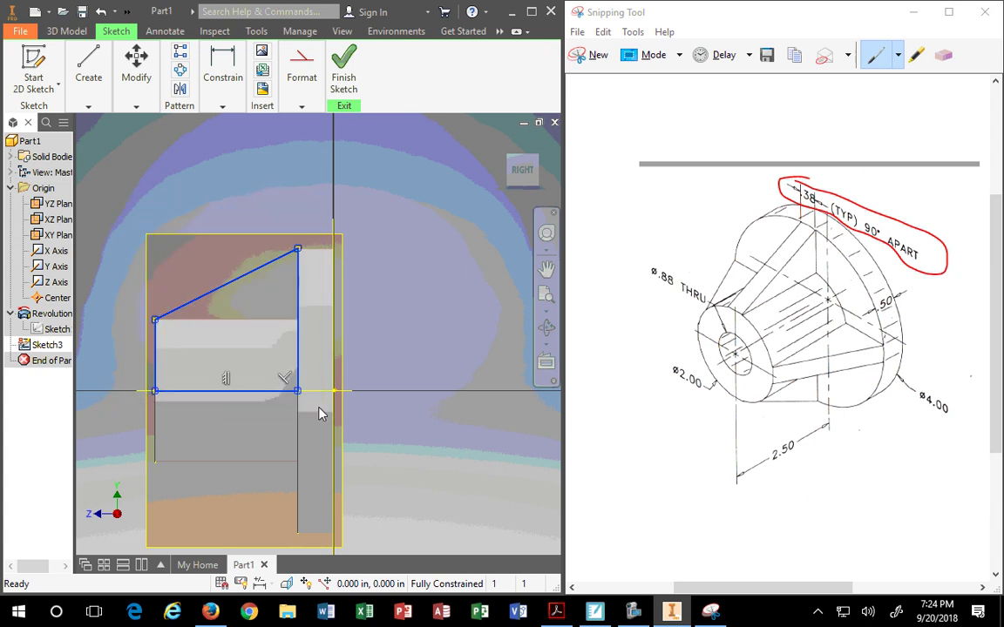
Step: Attempt a rib from the slanted triangle profile at .375 thickness, which fails
left_click(67, 30)
left_click(74, 107)
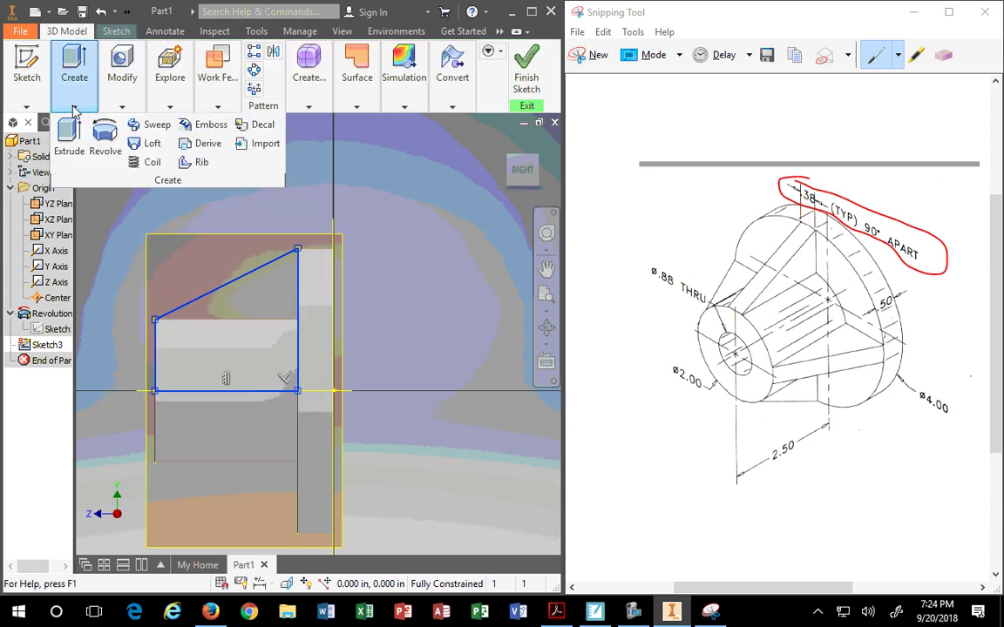
left_click(198, 161)
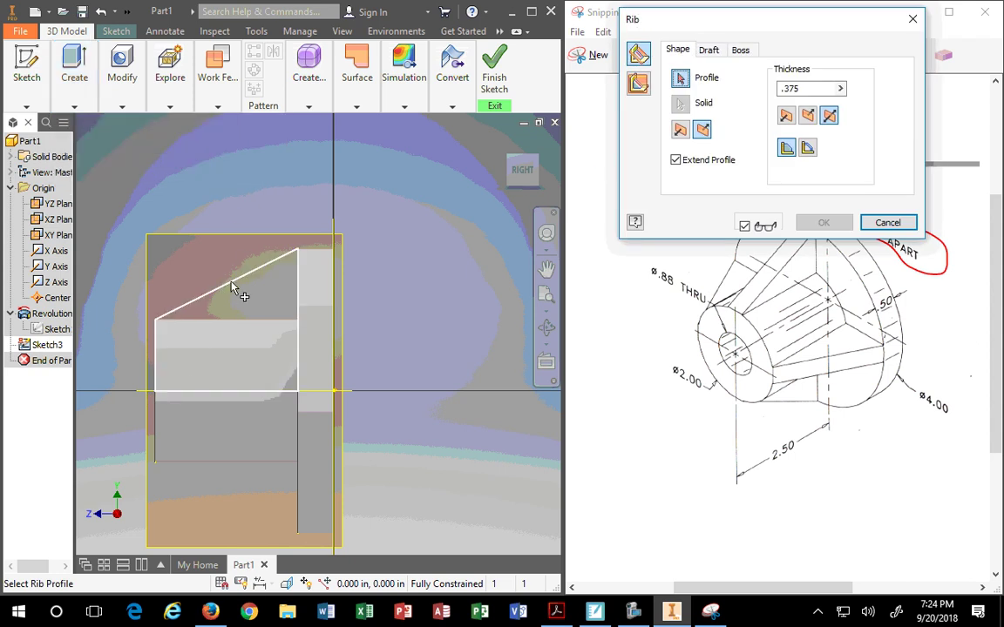
left_click(231, 290)
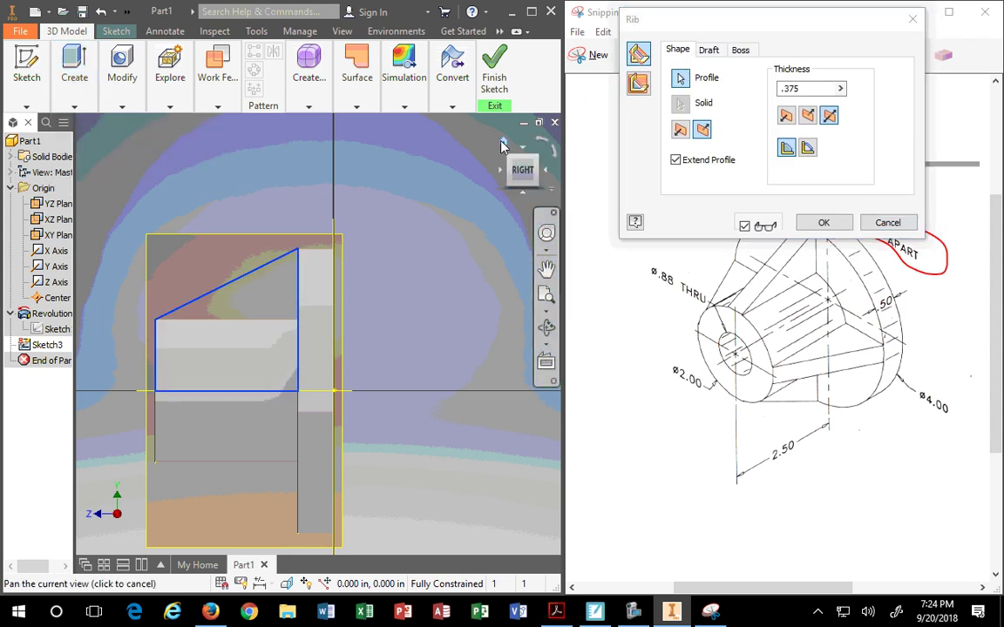
left_click(502, 141)
left_click(640, 84)
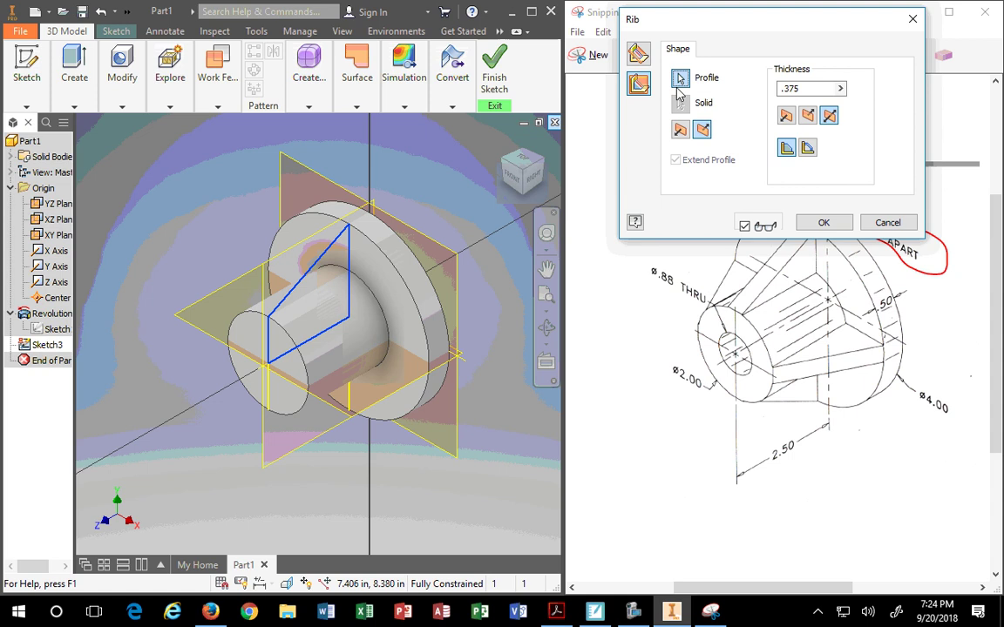
left_click(680, 79)
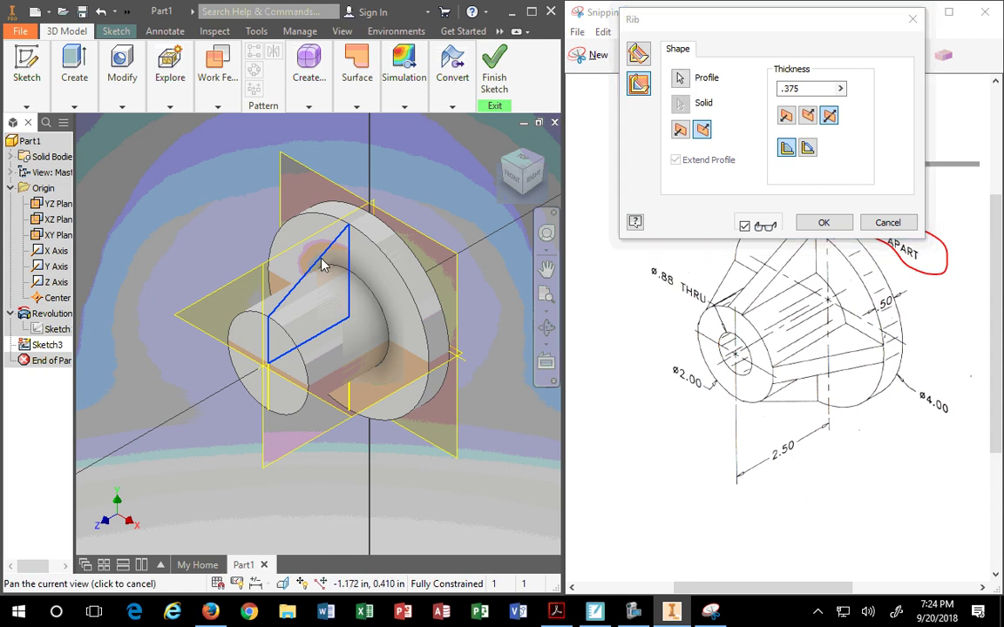
left_click(732, 107)
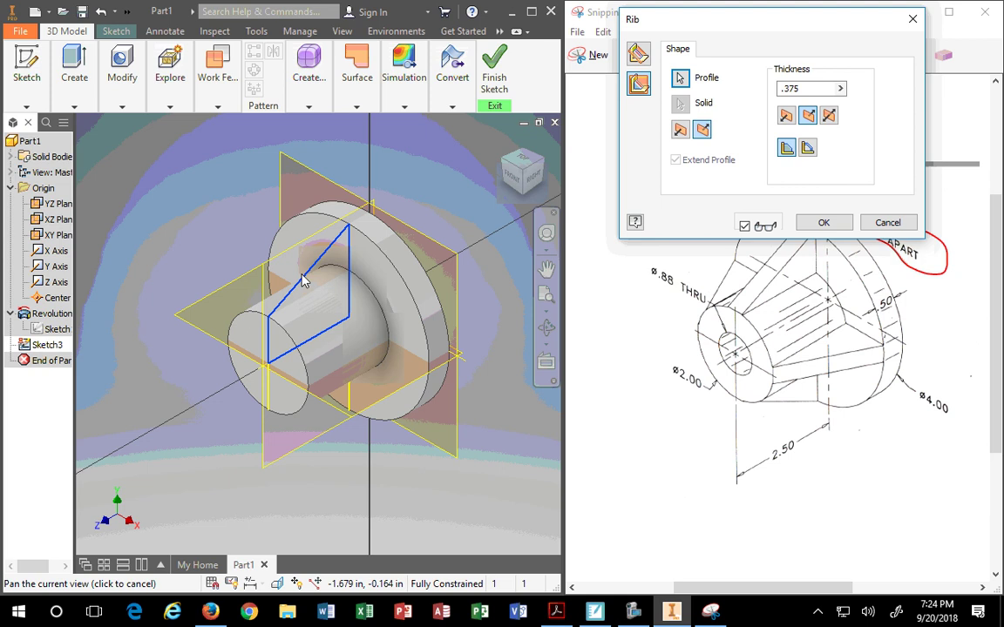
left_click(832, 226)
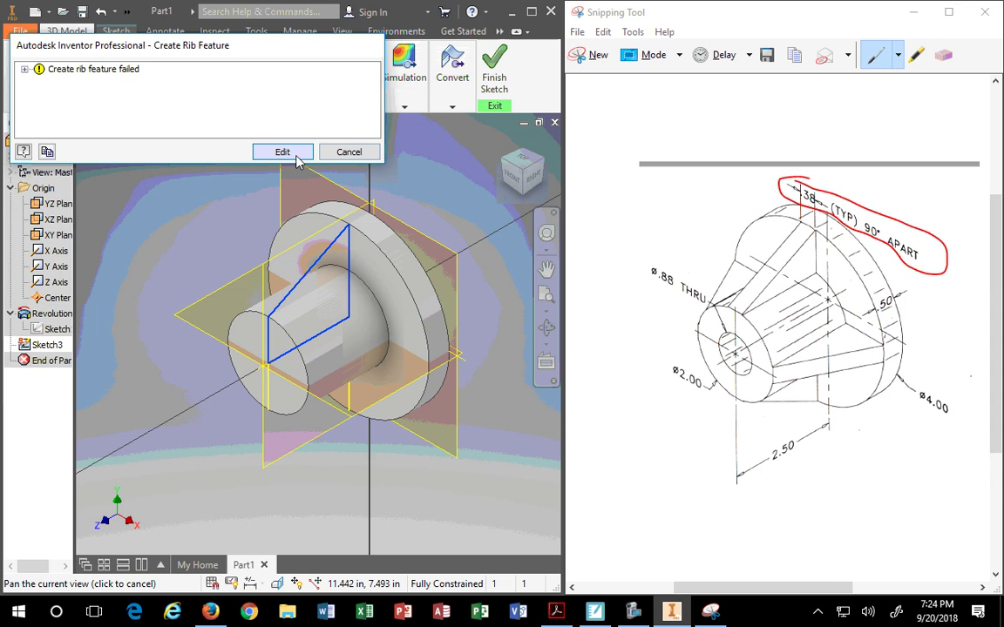
Step: Dismiss the rib error and set up a symmetric extrusion of the triangle with a .375 distance
left_click(349, 152)
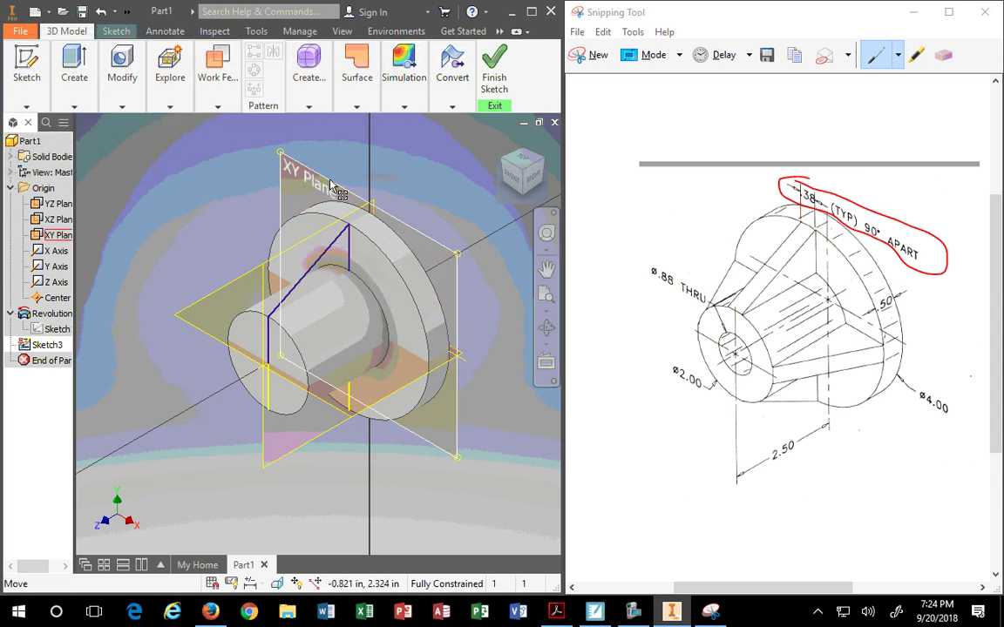
left_click(75, 83)
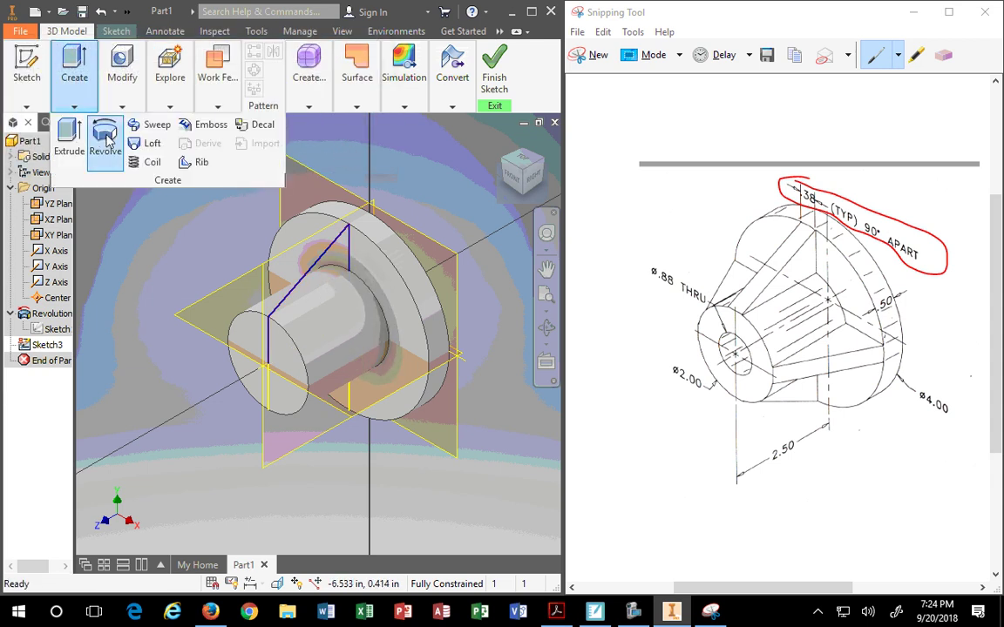
left_click(65, 135)
left_click(218, 83)
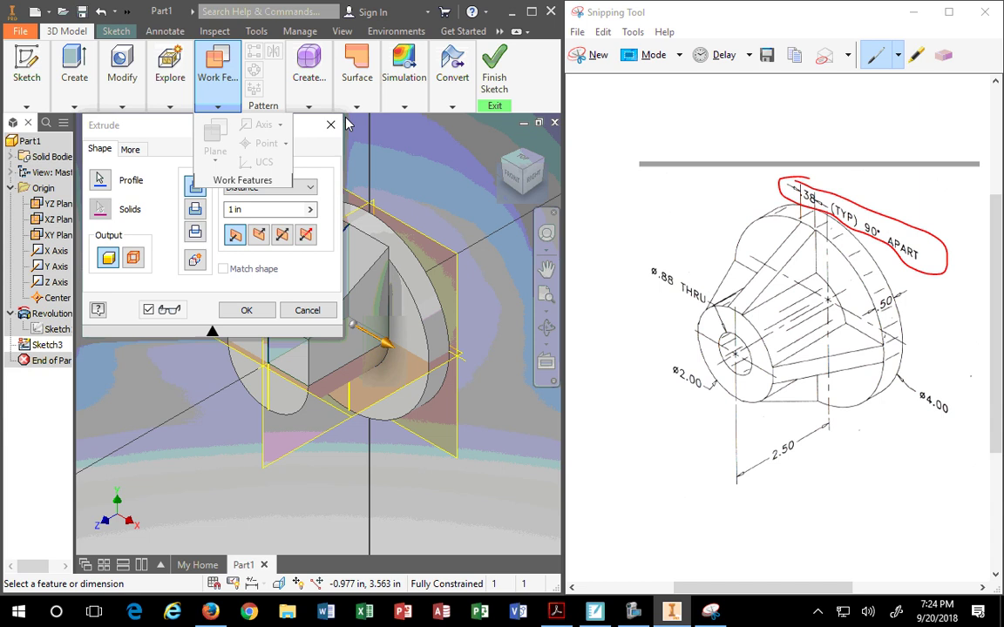
left_click_drag(175, 125, 643, 78)
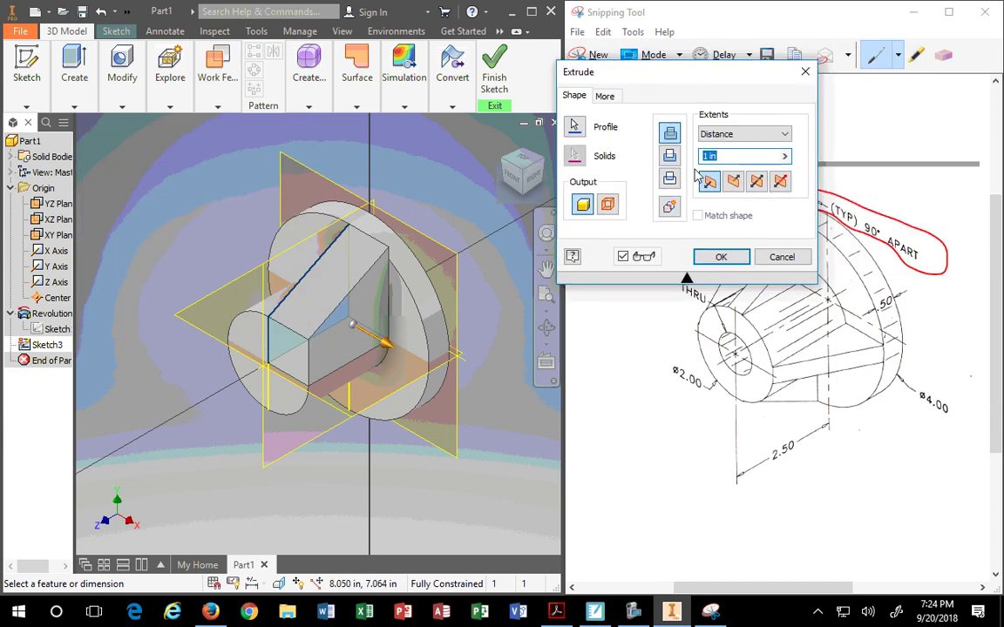
left_click(735, 182)
left_click(757, 183)
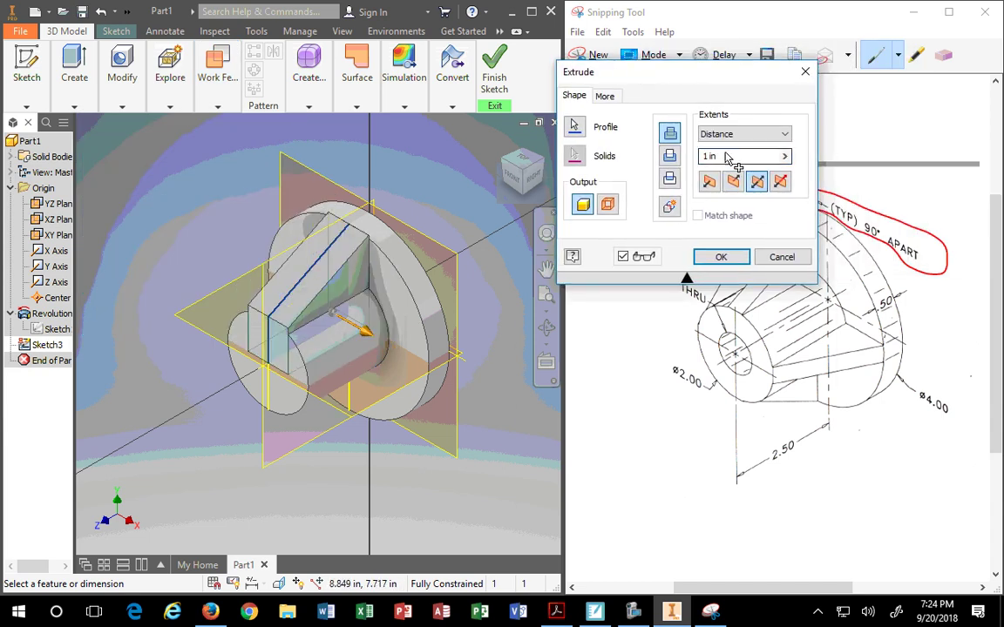
double_click(727, 156)
type(".375")
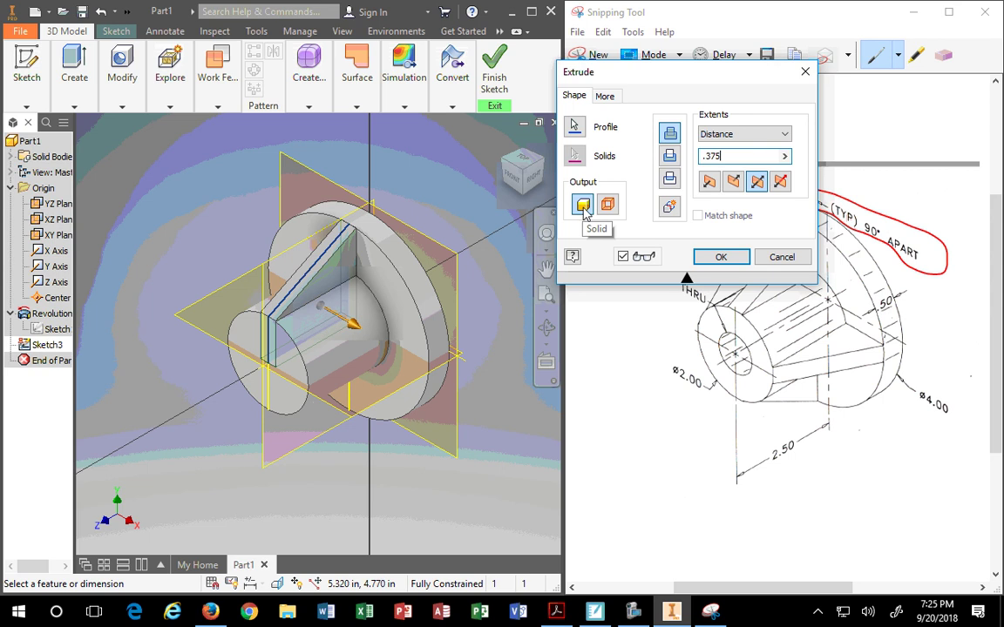
left_click(721, 261)
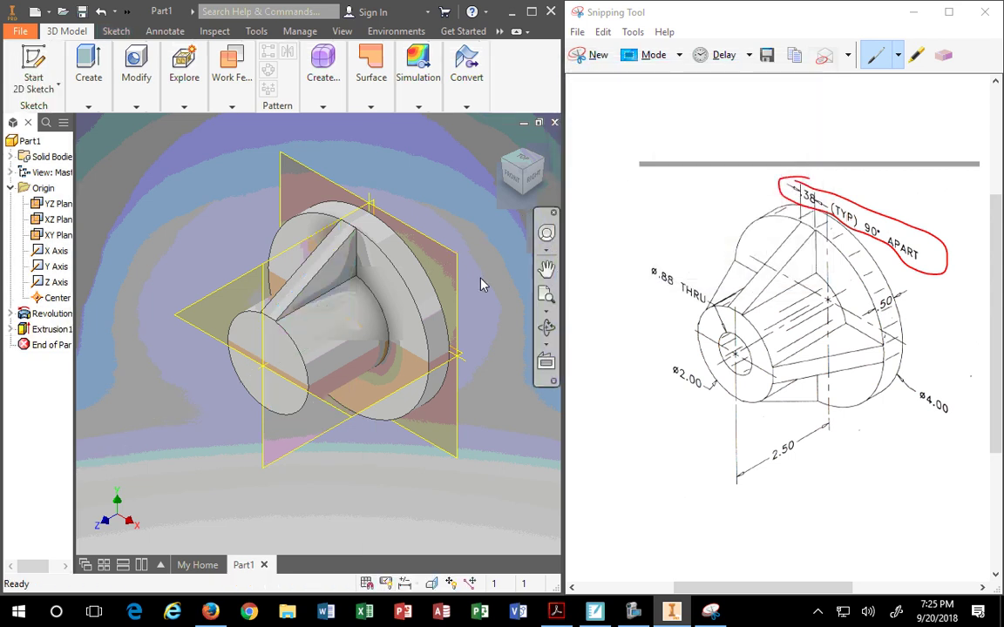
scroll(305, 294, "down", 5)
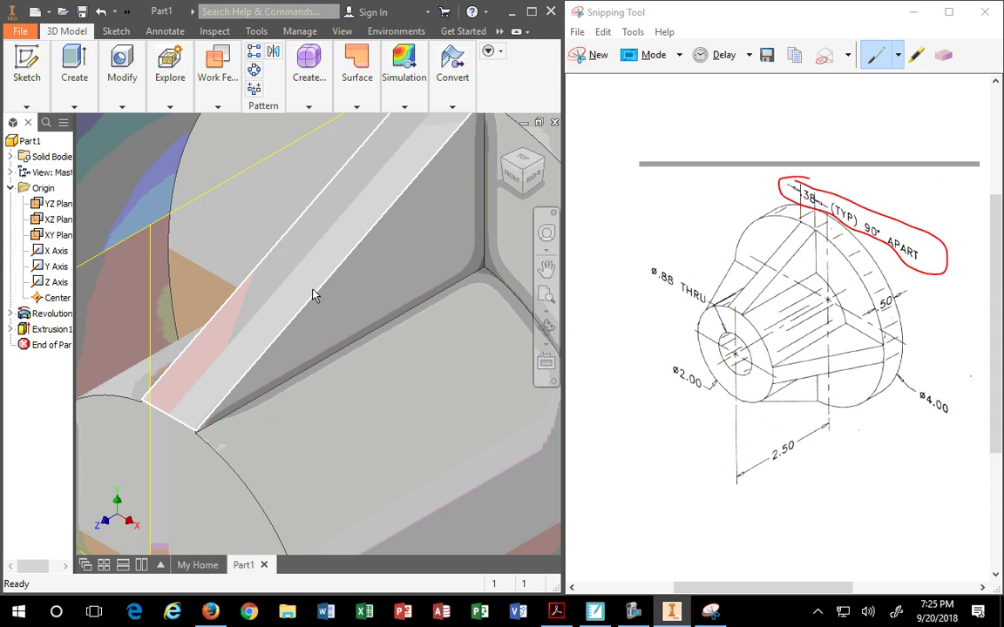
scroll(166, 451, "down", 3)
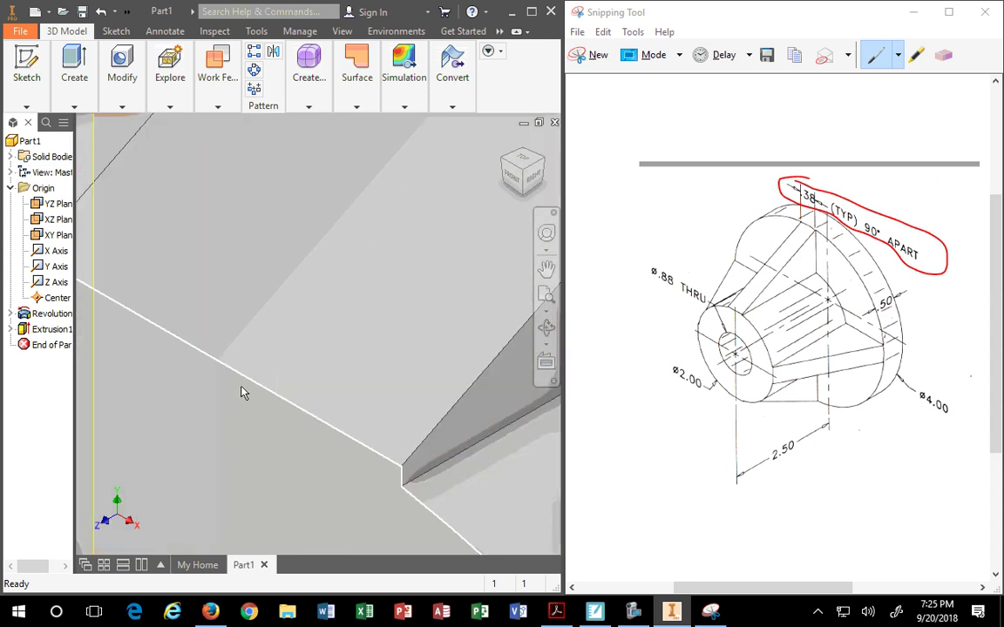
scroll(280, 381, "up", 6)
scroll(495, 307, "down", 5)
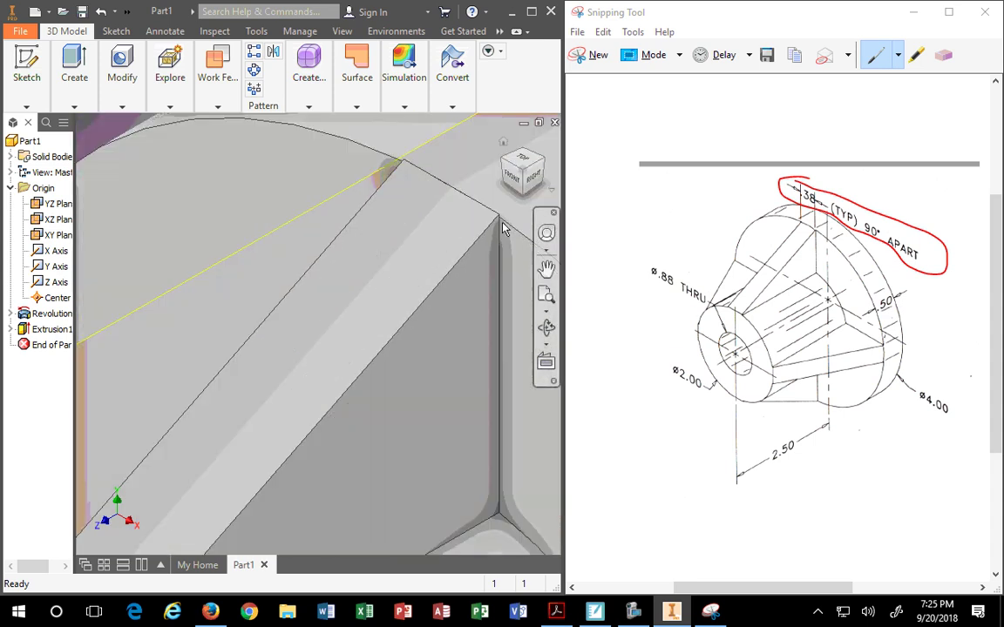
middle_click_drag(419, 286, 377, 248)
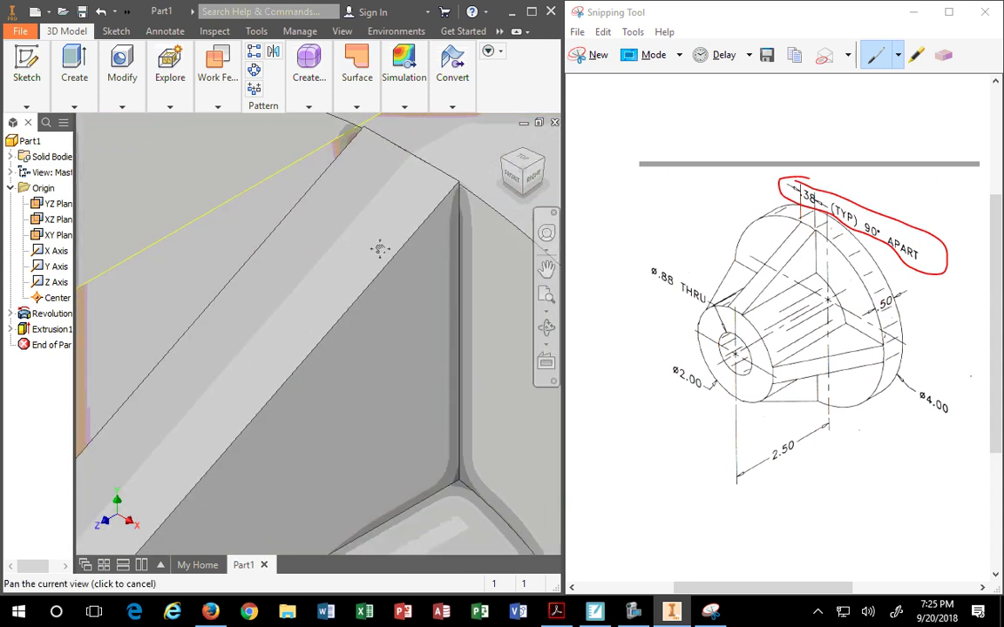
left_click(542, 163)
scroll(315, 250, "down", 5)
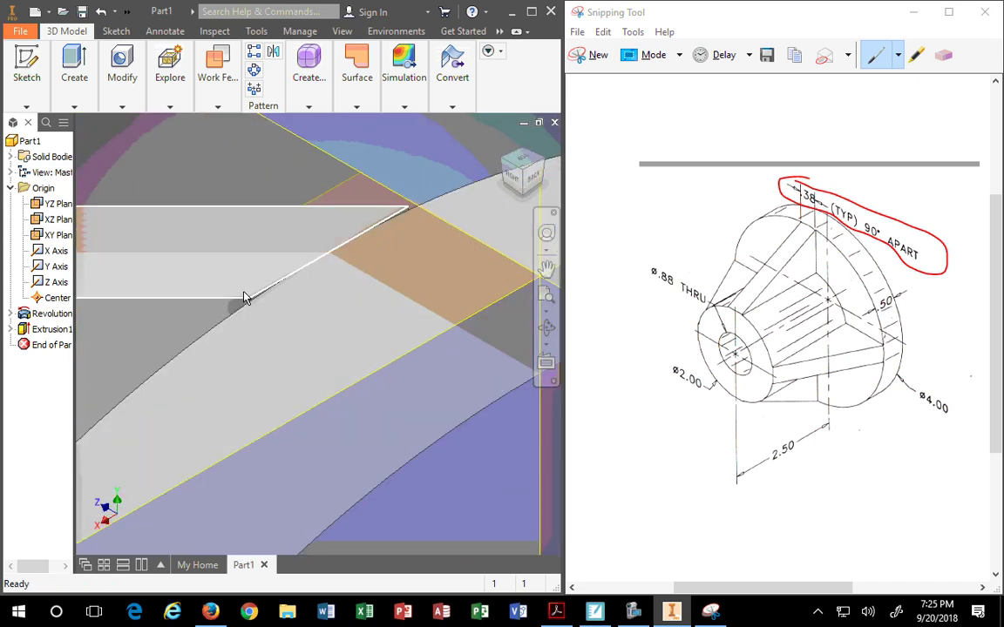
scroll(249, 293, "up", 4)
scroll(255, 292, "down", 4)
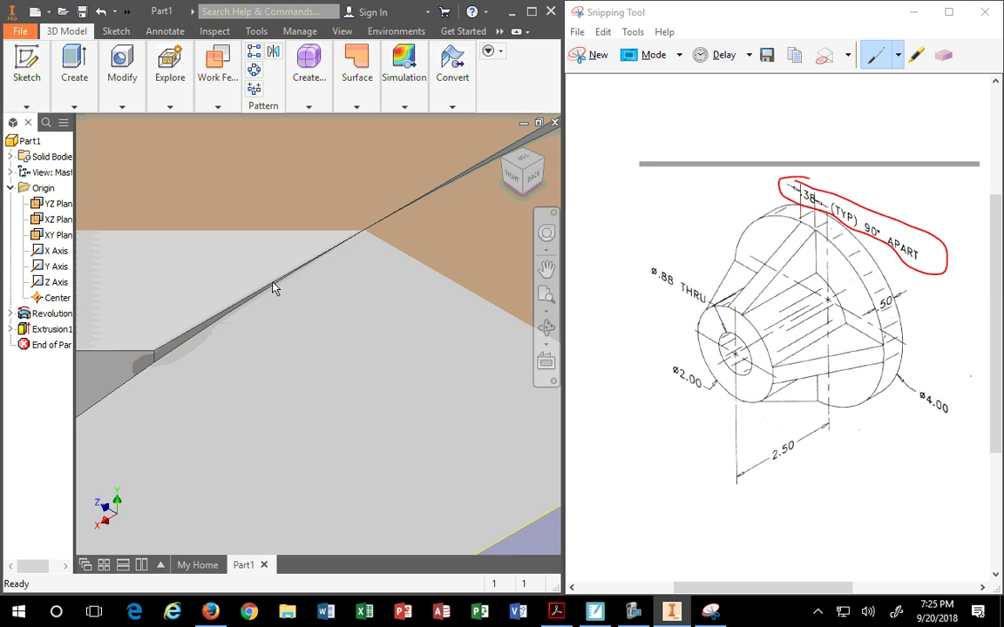
scroll(274, 285, "up", 7)
left_click(504, 144)
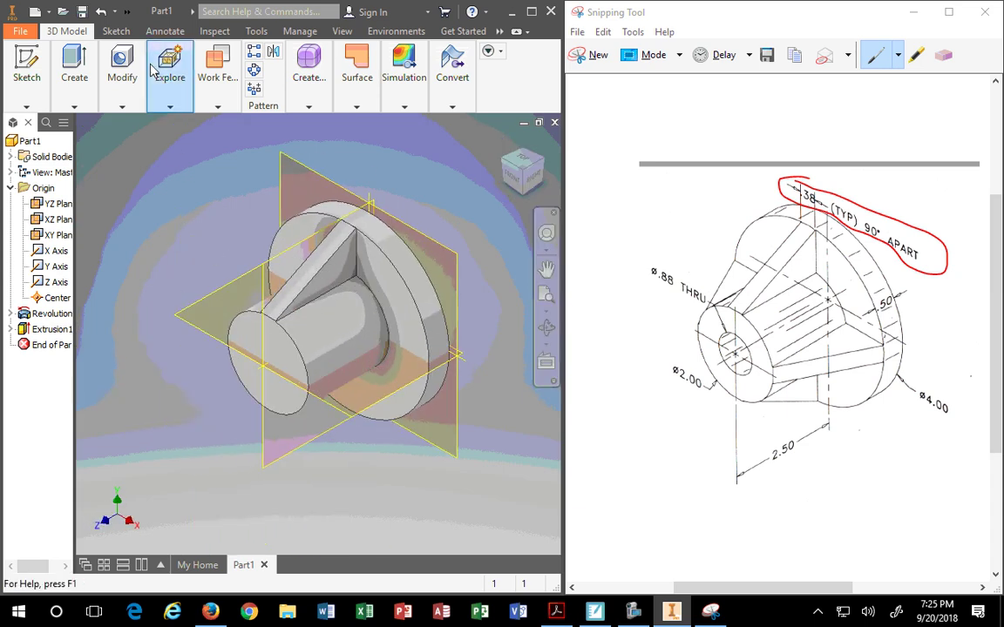
Step: Circular-pattern the rib extrusion 4 times around the part's Z axis
left_click(105, 108)
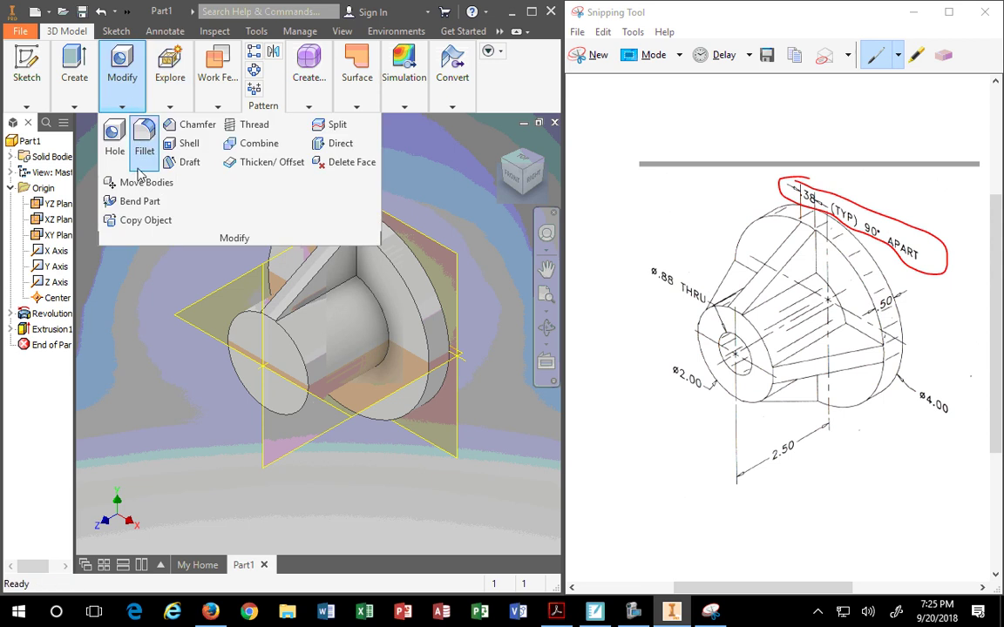
left_click(531, 12)
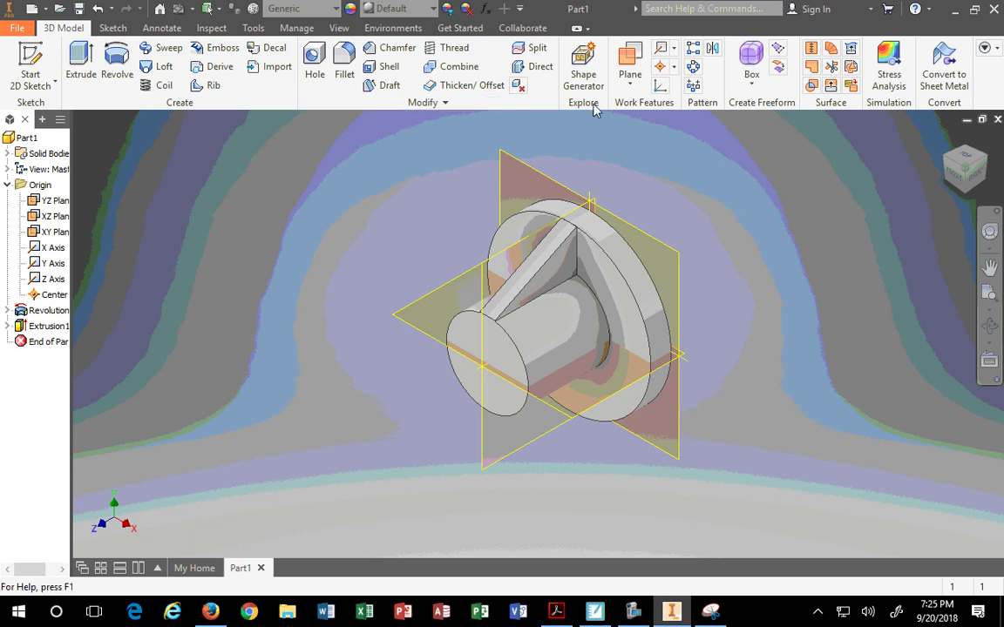
left_click(693, 68)
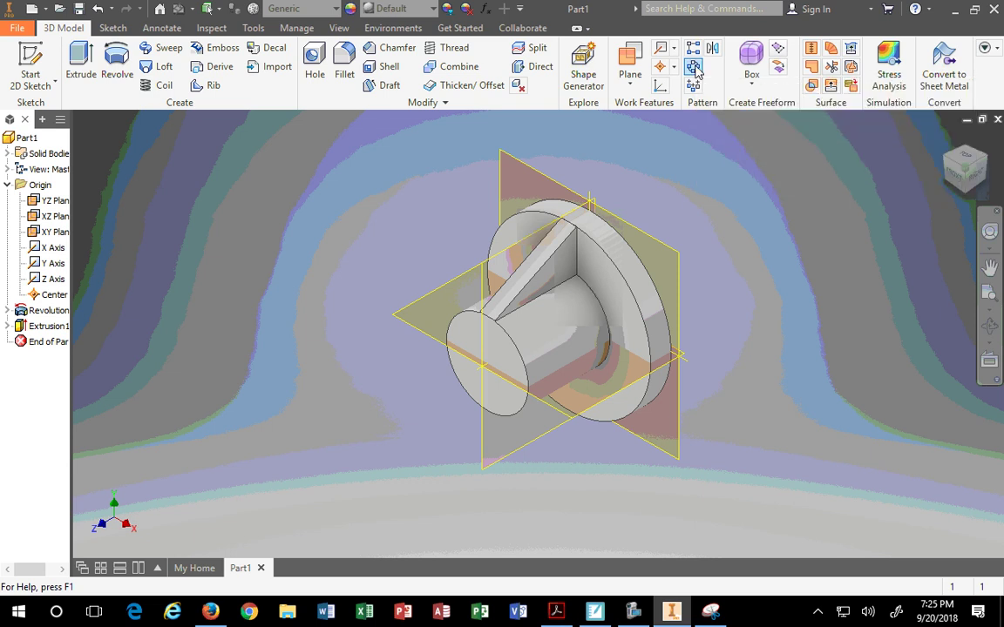
left_click(540, 261)
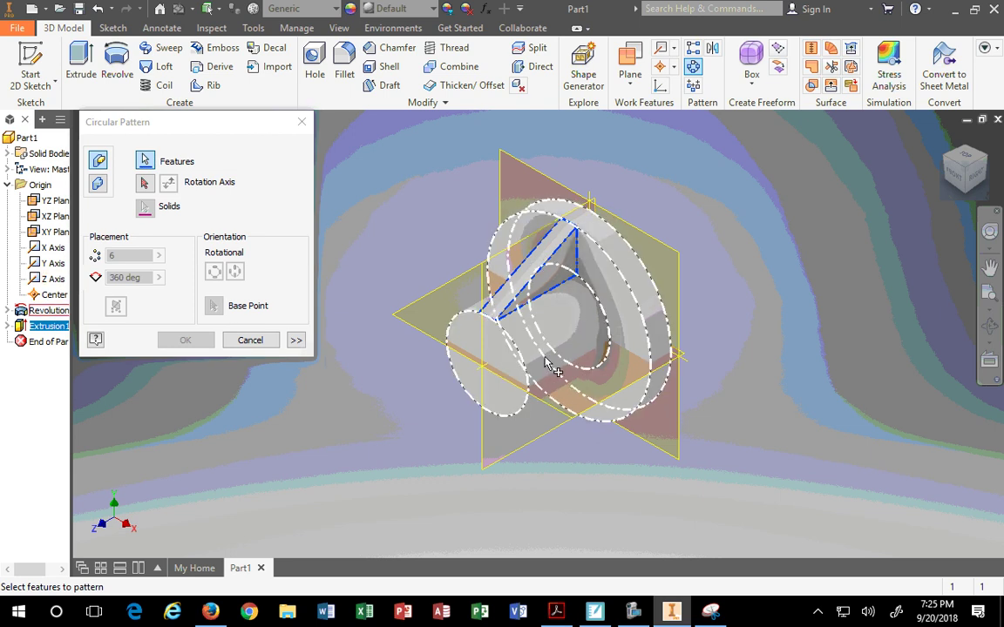
left_click(498, 364)
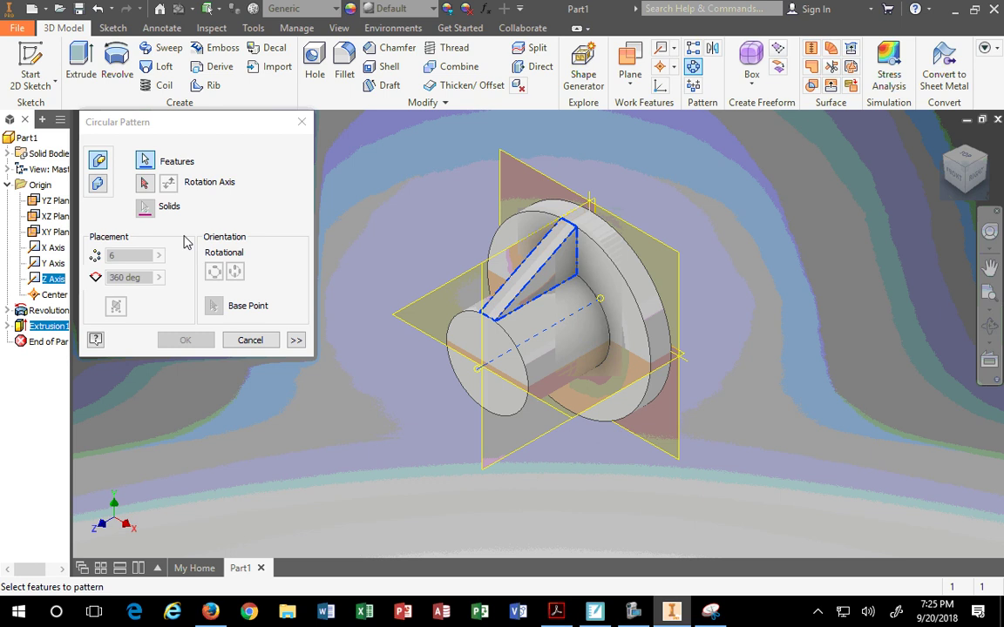
left_click(144, 182)
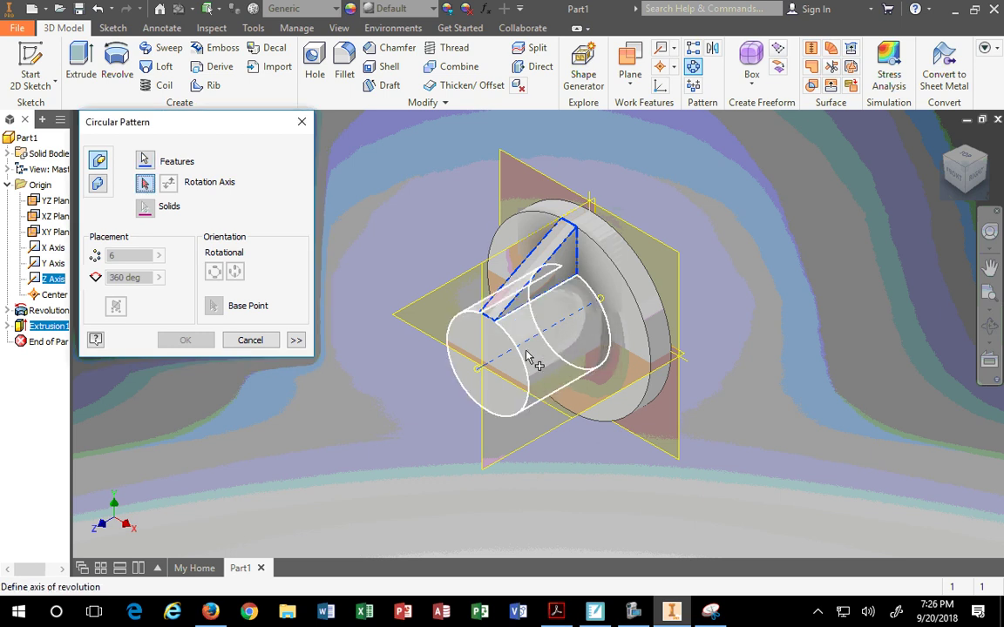
left_click(528, 357)
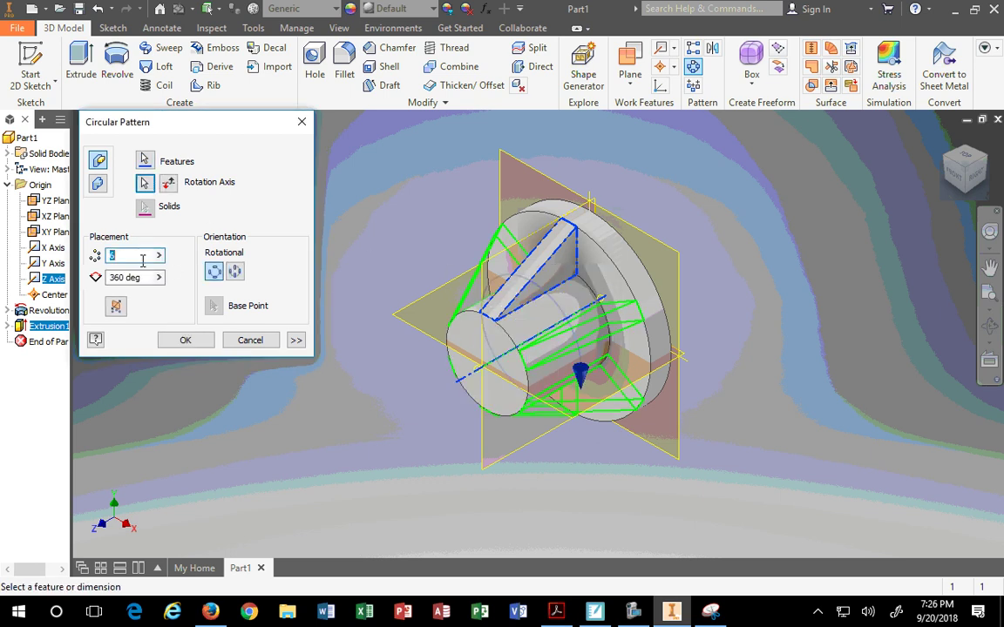
type("4")
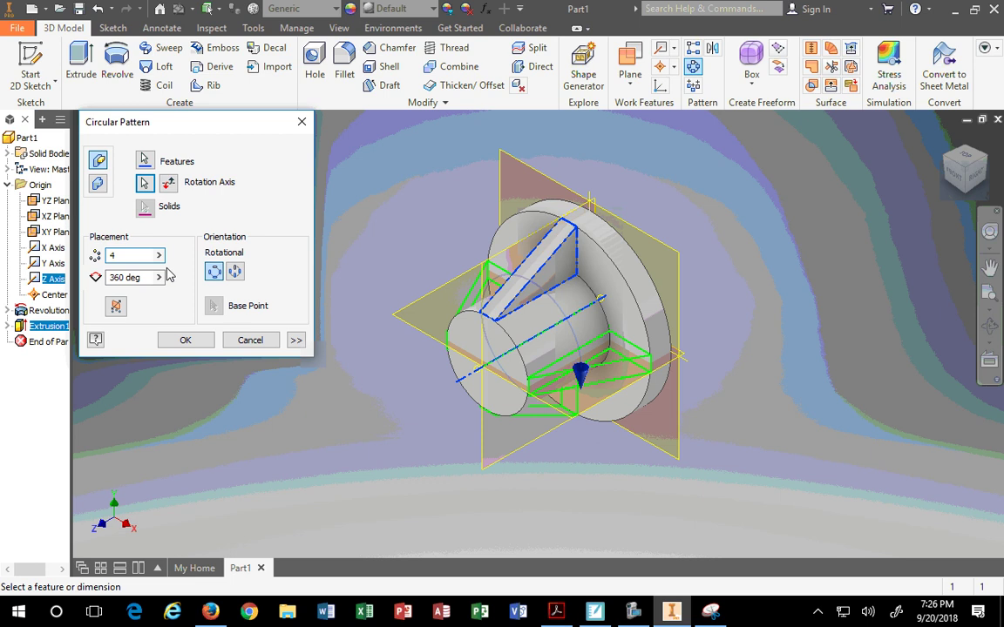
left_click(185, 340)
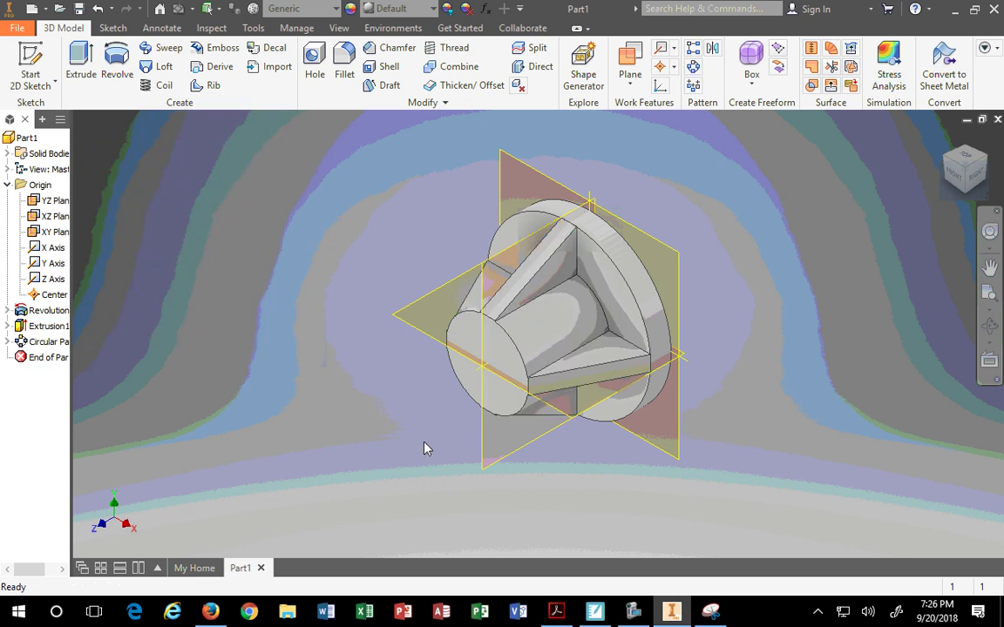
left_click(959, 174)
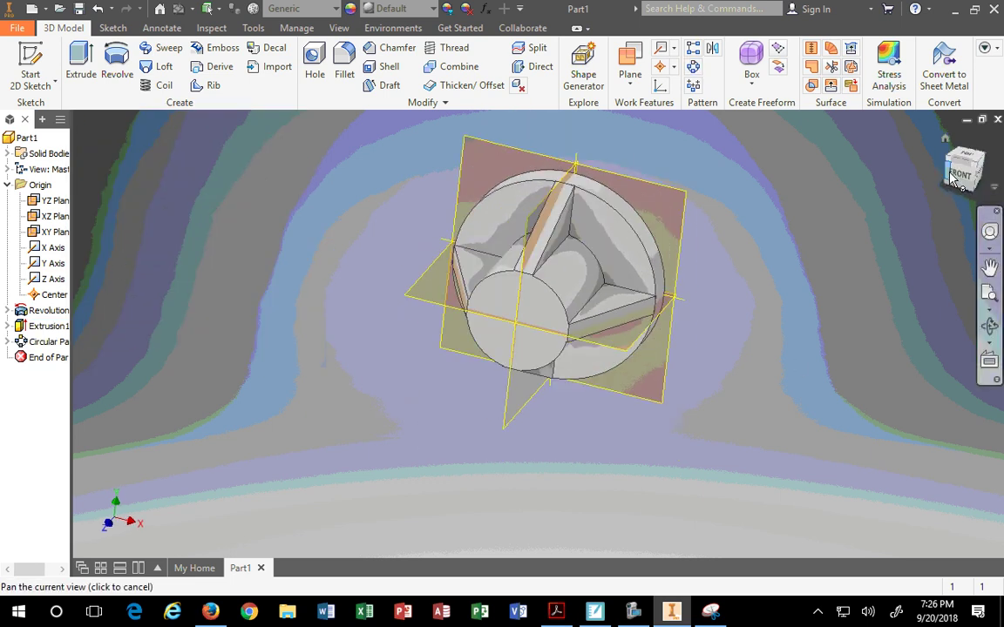
left_click_drag(954, 179, 950, 155)
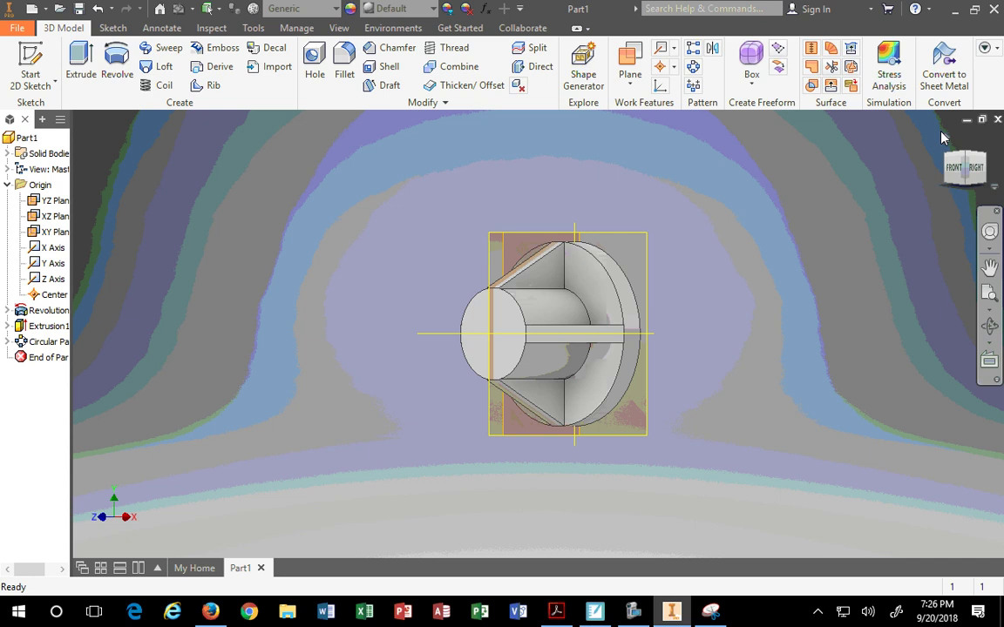
left_click(954, 167)
scroll(536, 300, "up", 5)
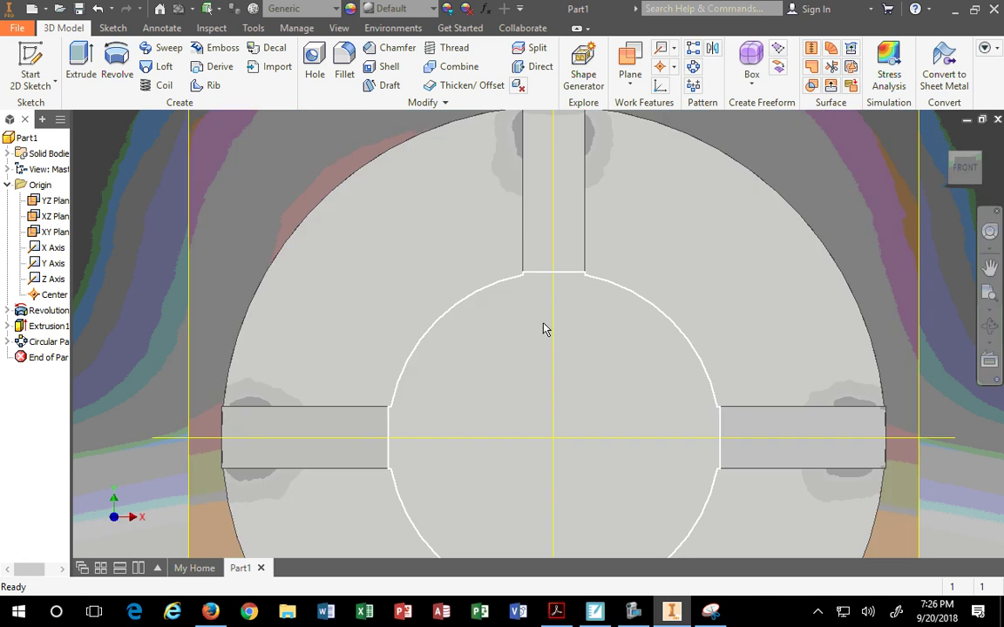
scroll(545, 329, "down", 5)
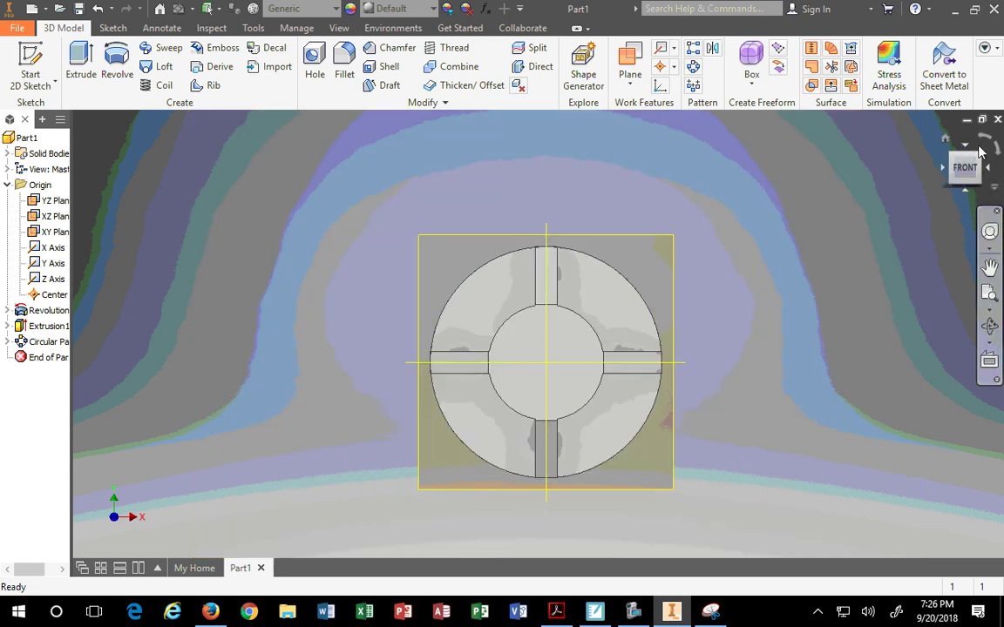
key("F2")
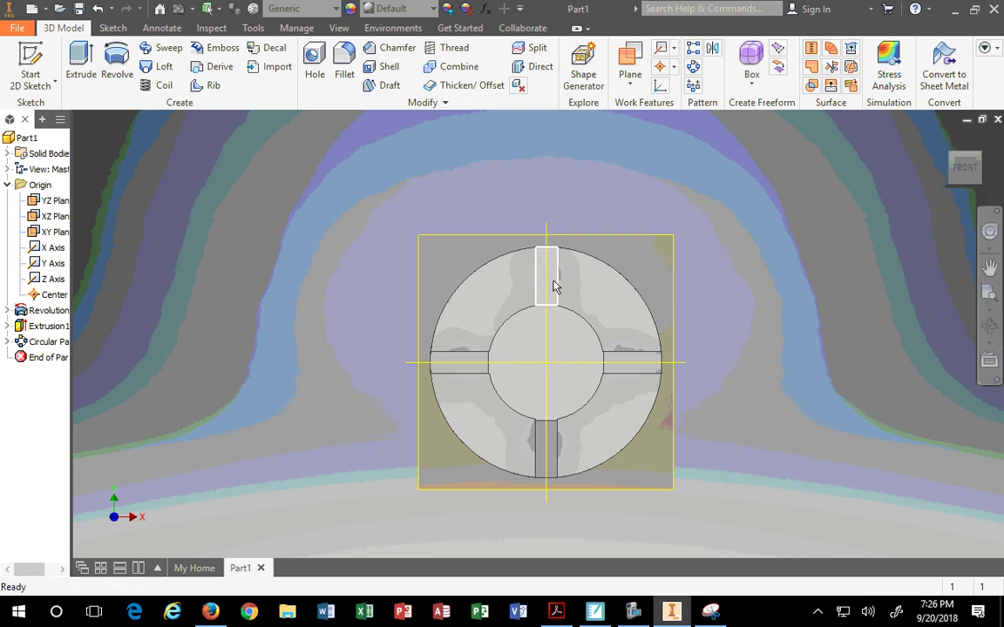
left_click(980, 157)
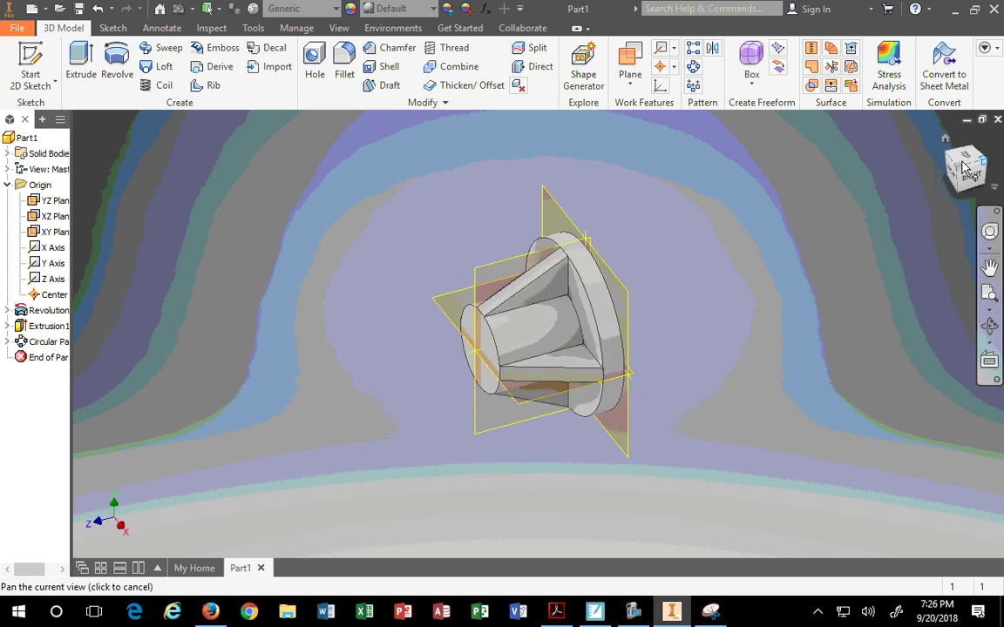
left_click(965, 167)
scroll(573, 262, "up", 5)
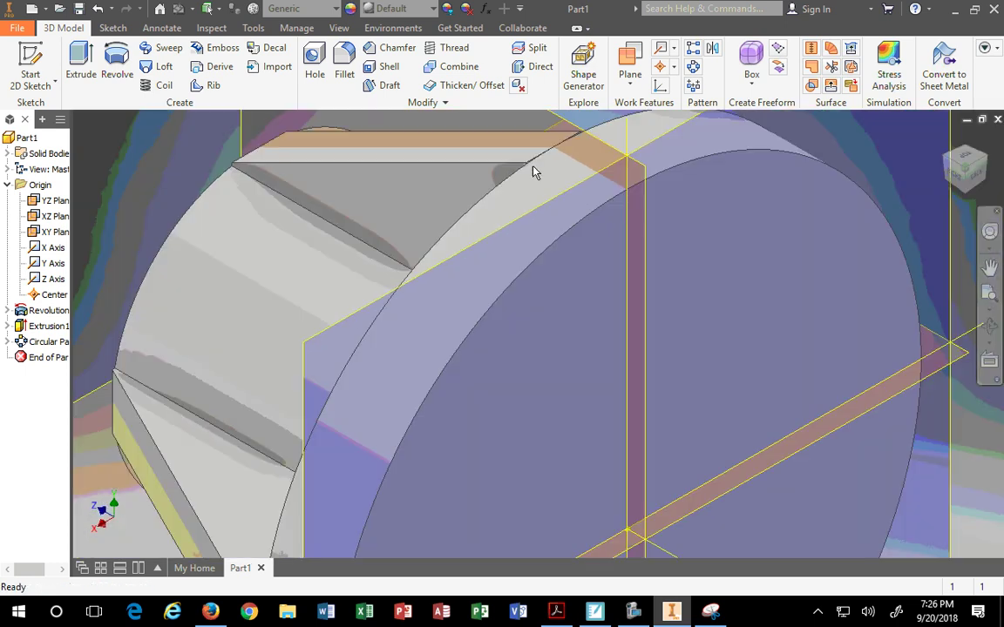
scroll(534, 171, "up", 6)
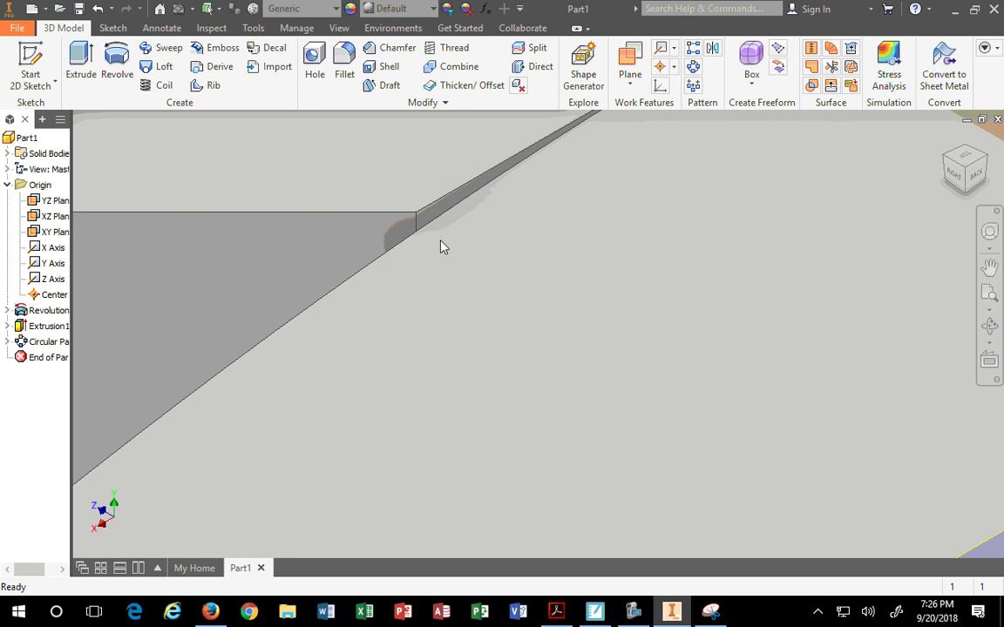
Step: Create Sketch4 on the flange's round end face and project its outer circle into it
key("F6")
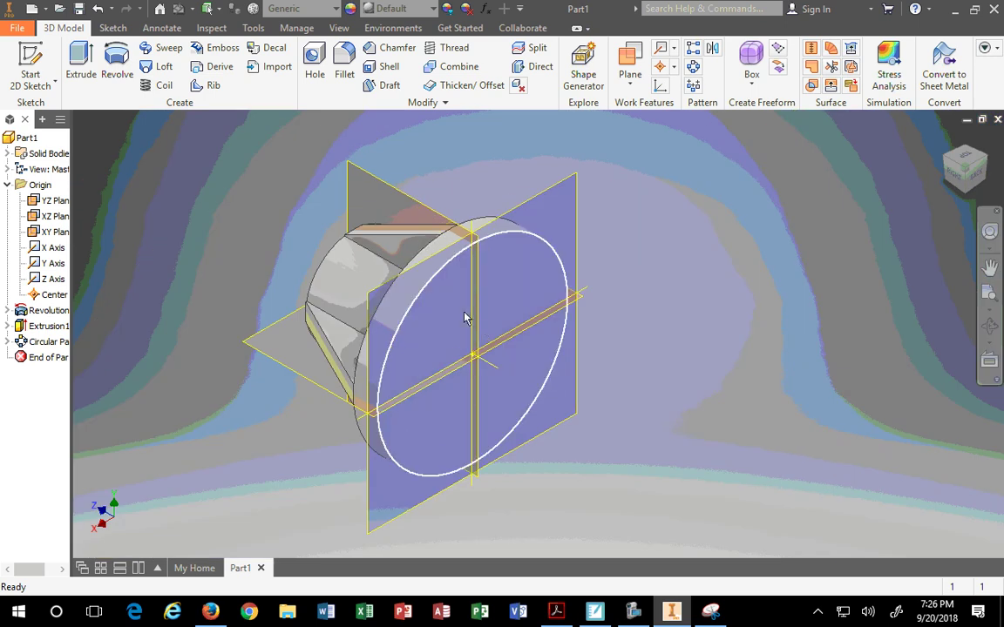
left_click(446, 306)
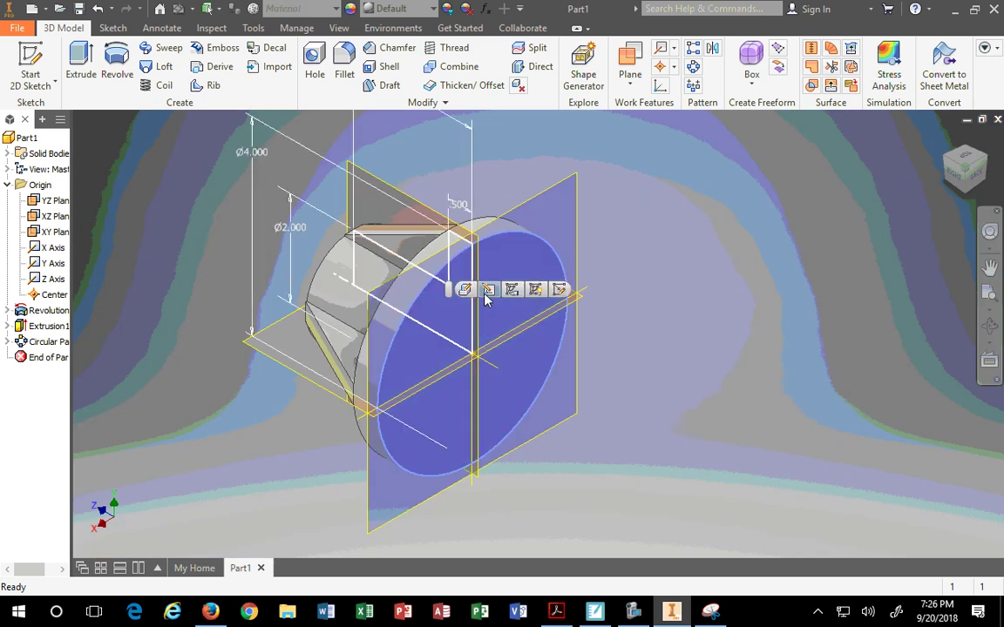
left_click(562, 291)
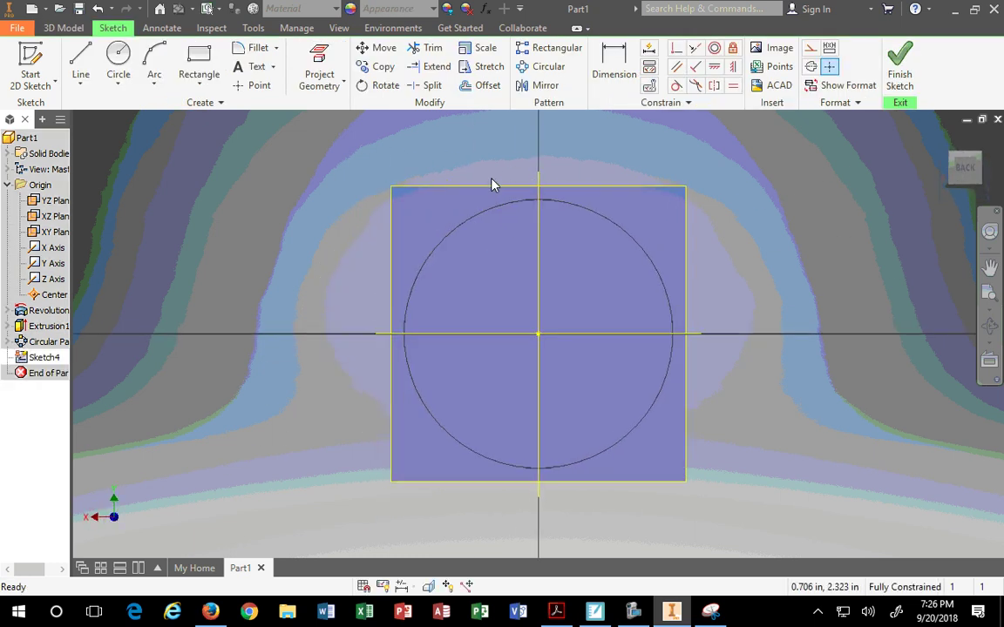
left_click(321, 77)
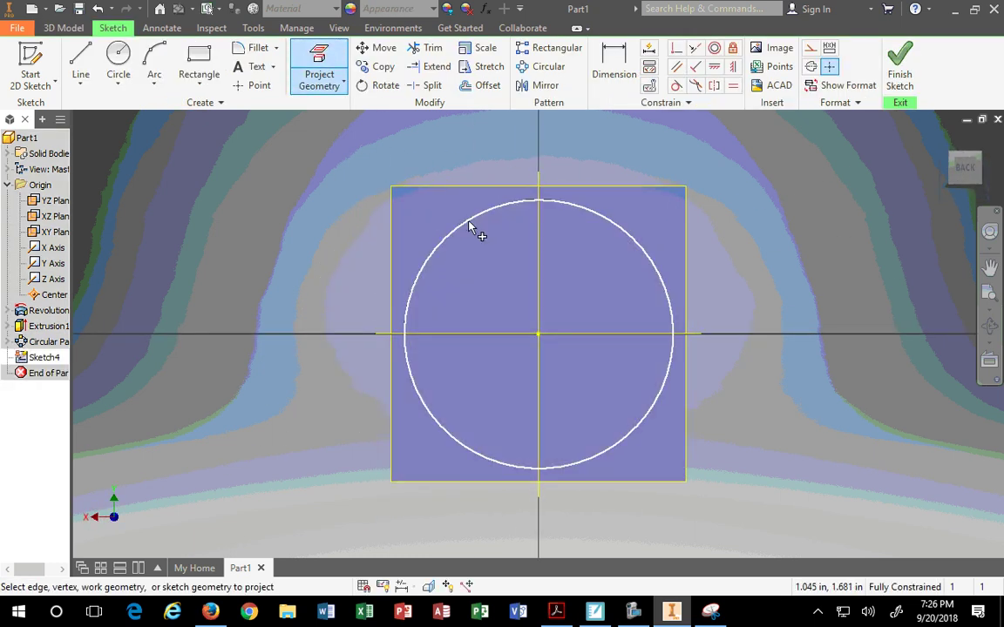
left_click(471, 227)
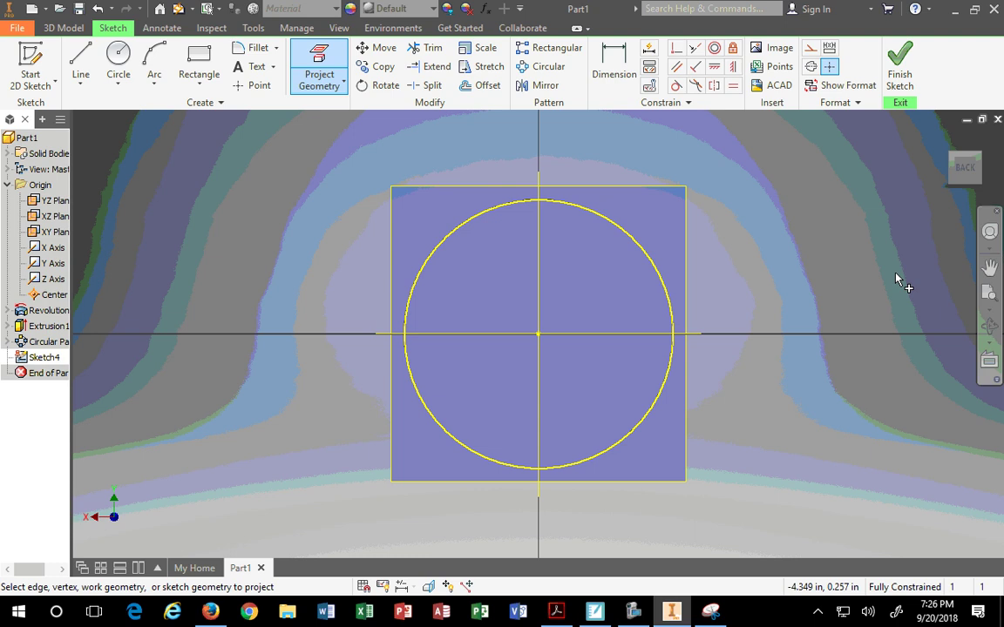
left_click(946, 141)
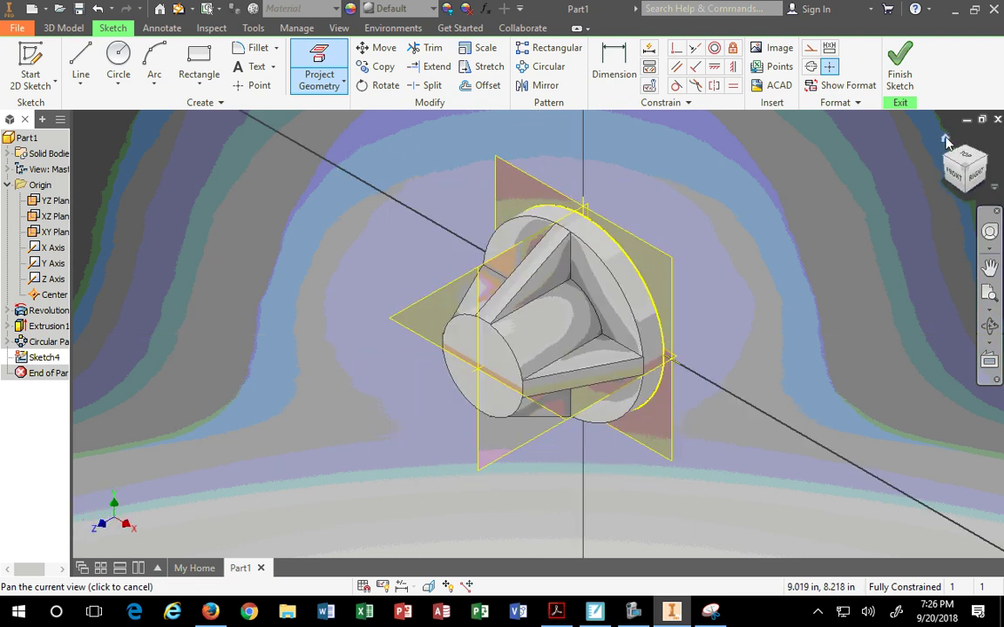
Step: Set up an extrusion of the projected circle through All using the Intersect operation
left_click(64, 28)
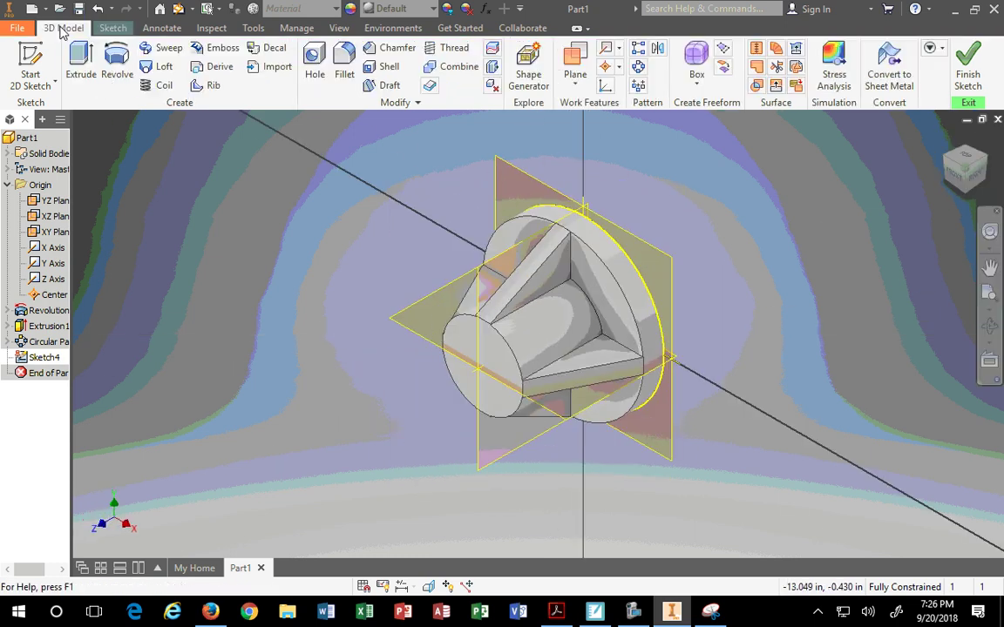
left_click(78, 58)
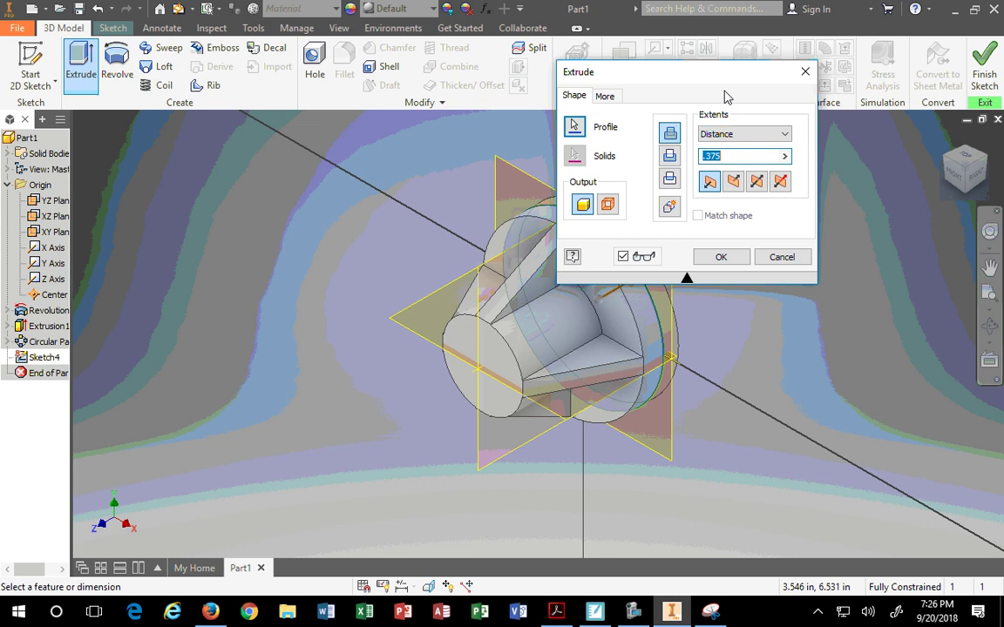
left_click_drag(777, 82, 315, 89)
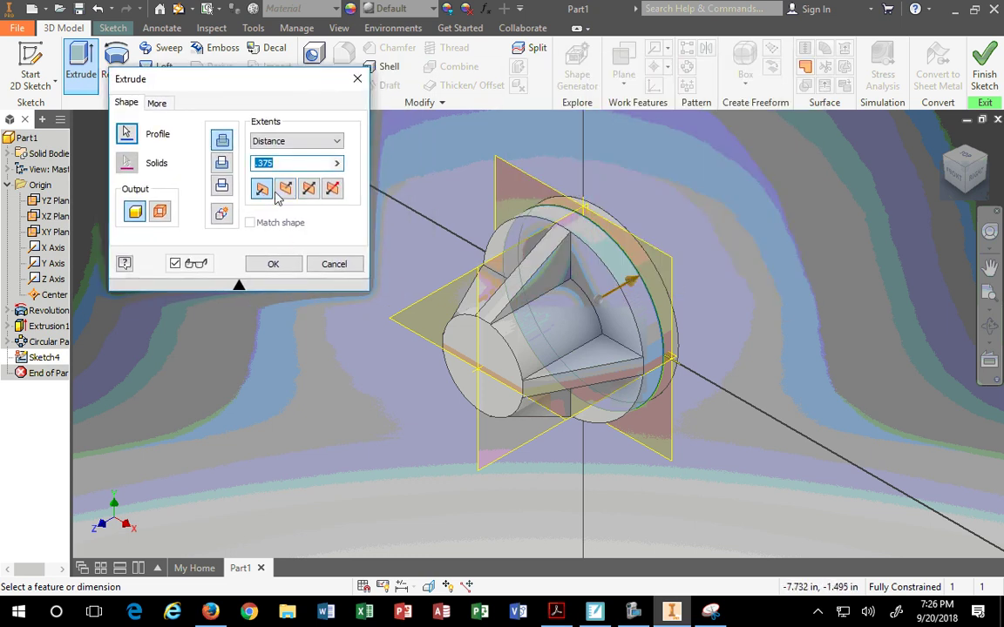
left_click(336, 141)
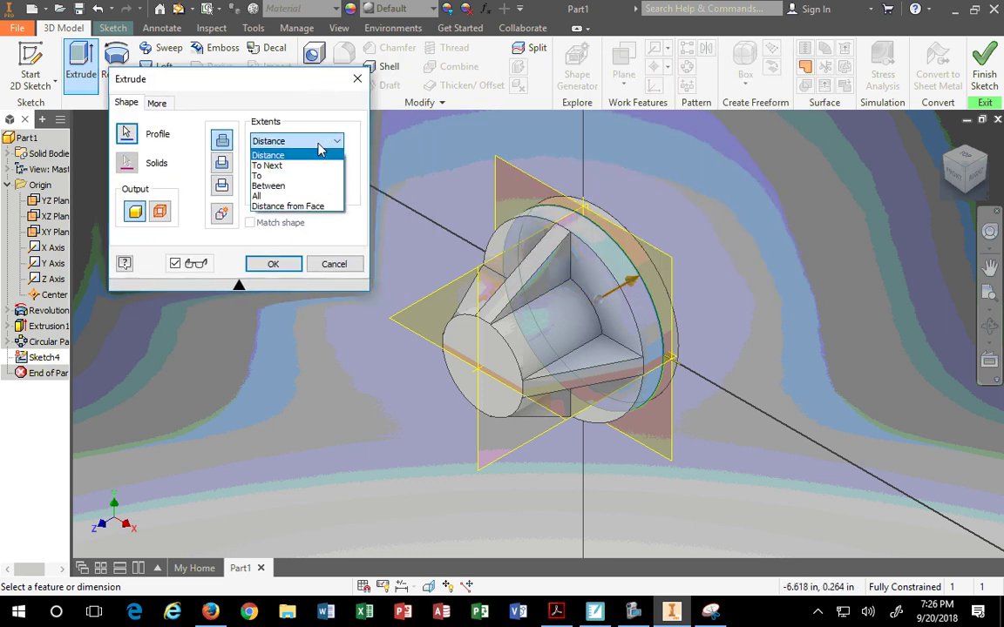
left_click(261, 194)
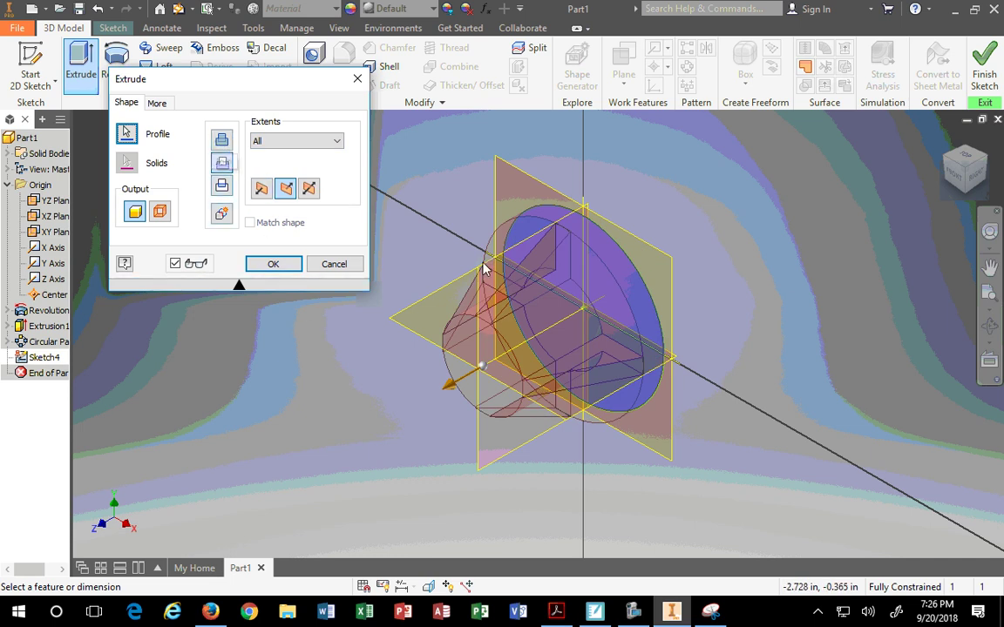
left_click(222, 163)
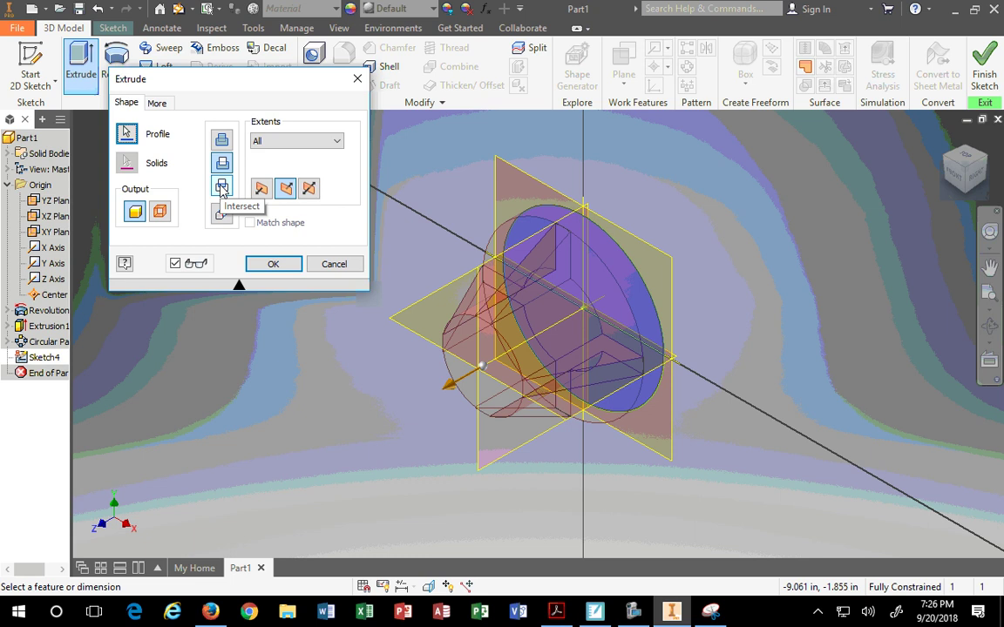
left_click(222, 189)
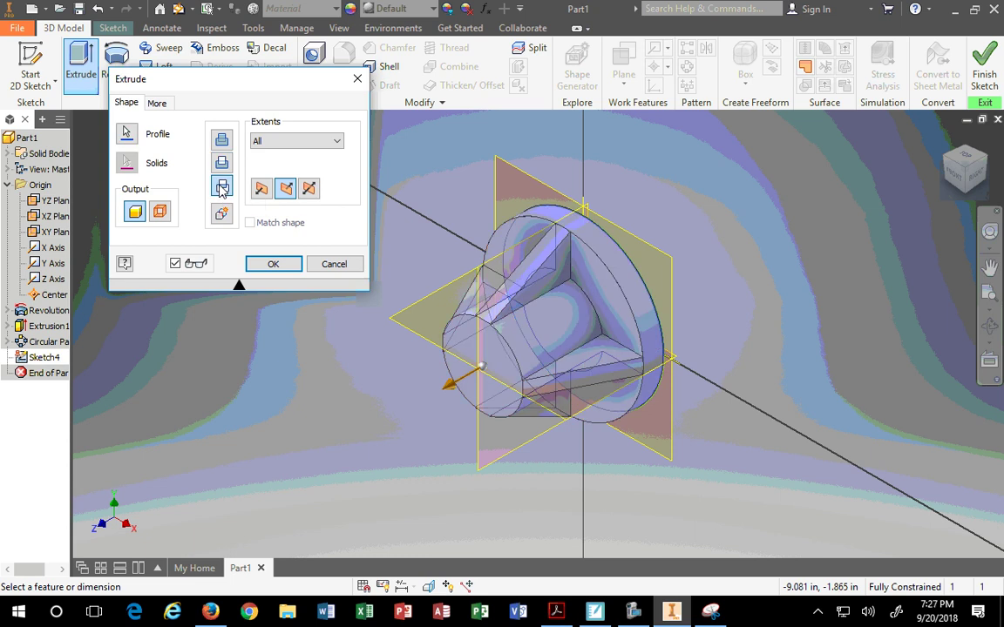
scroll(602, 253, "down", 3)
scroll(522, 218, "up", 6)
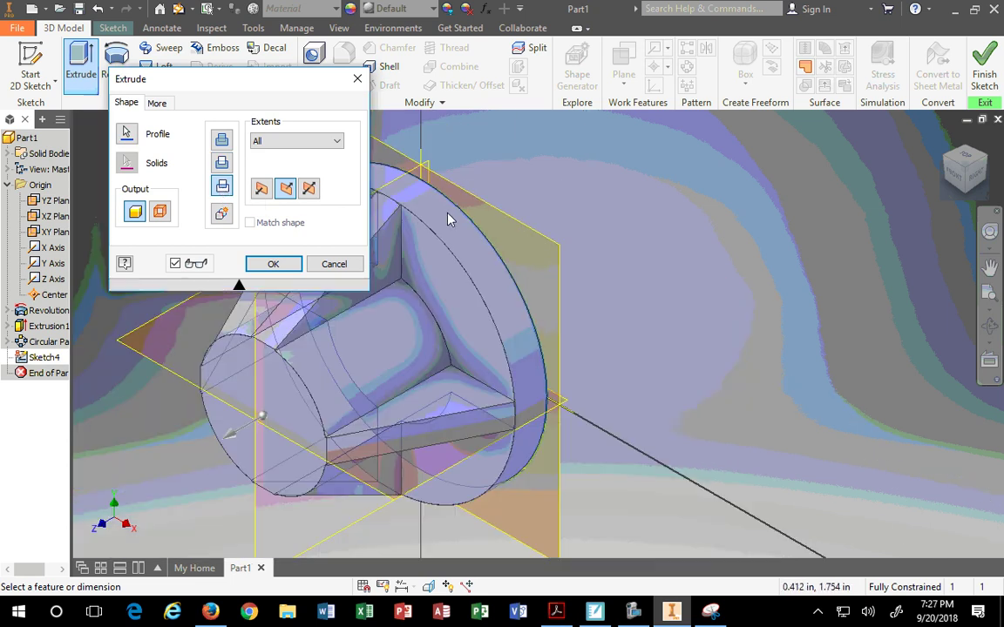
scroll(435, 218, "up", 8)
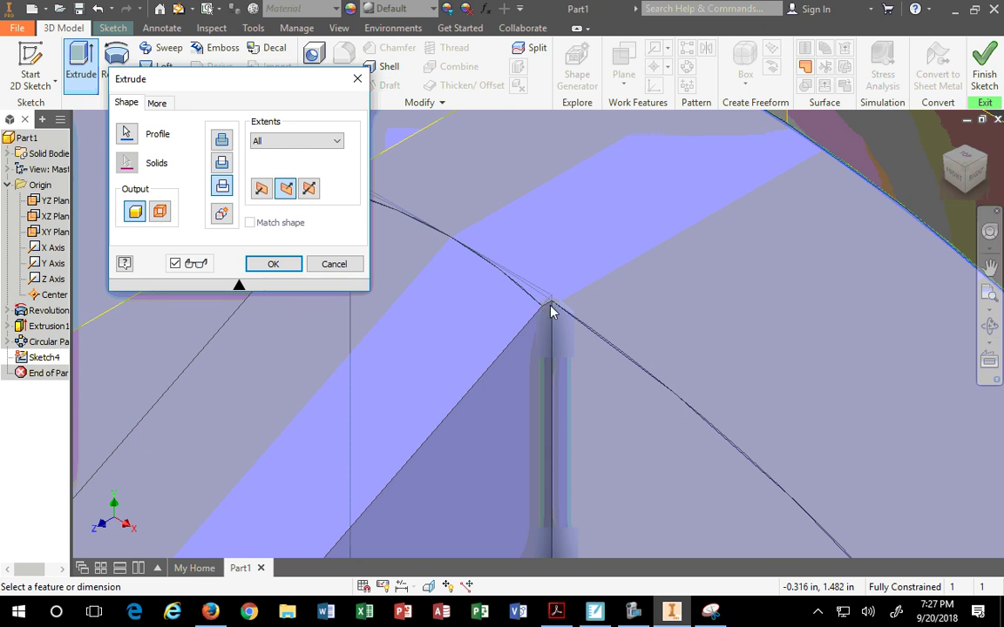
scroll(551, 310, "down", 10)
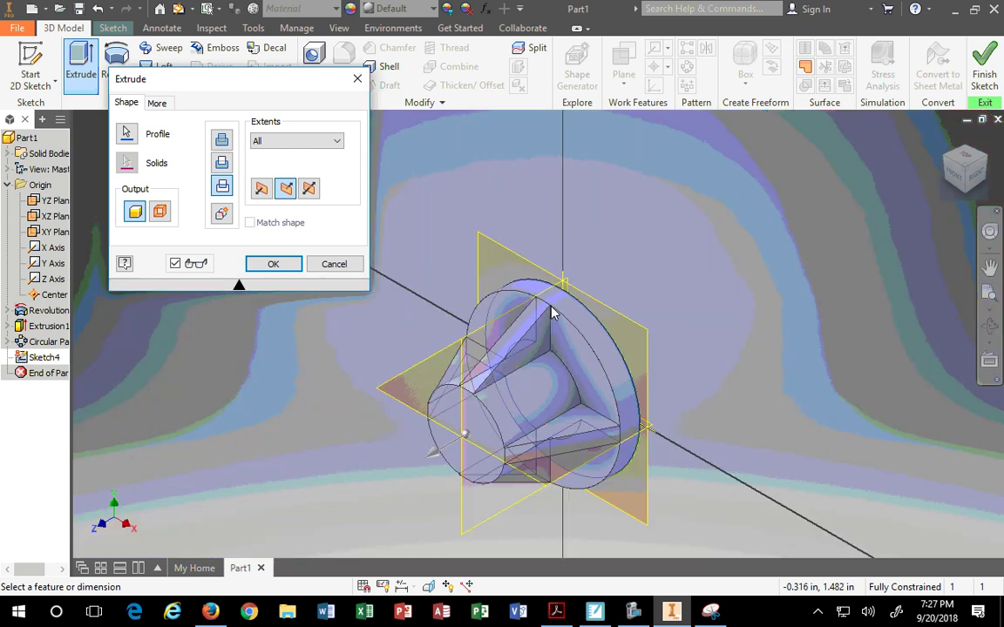
Step: Create the intersect extrusion, inspect the rib ends, then undo it back to Sketch4
left_click(273, 265)
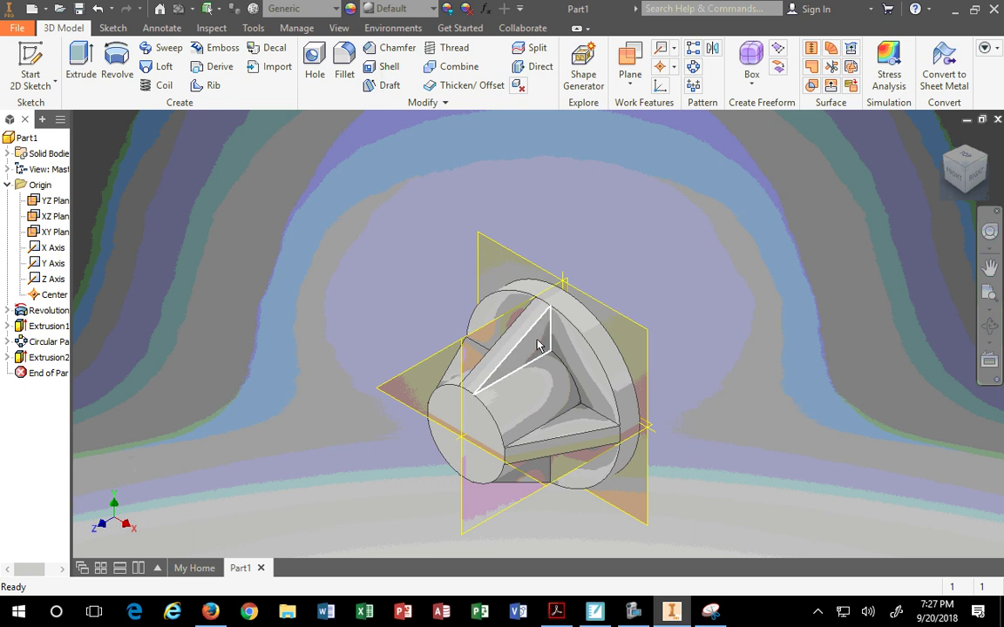
scroll(537, 345, "up", 8)
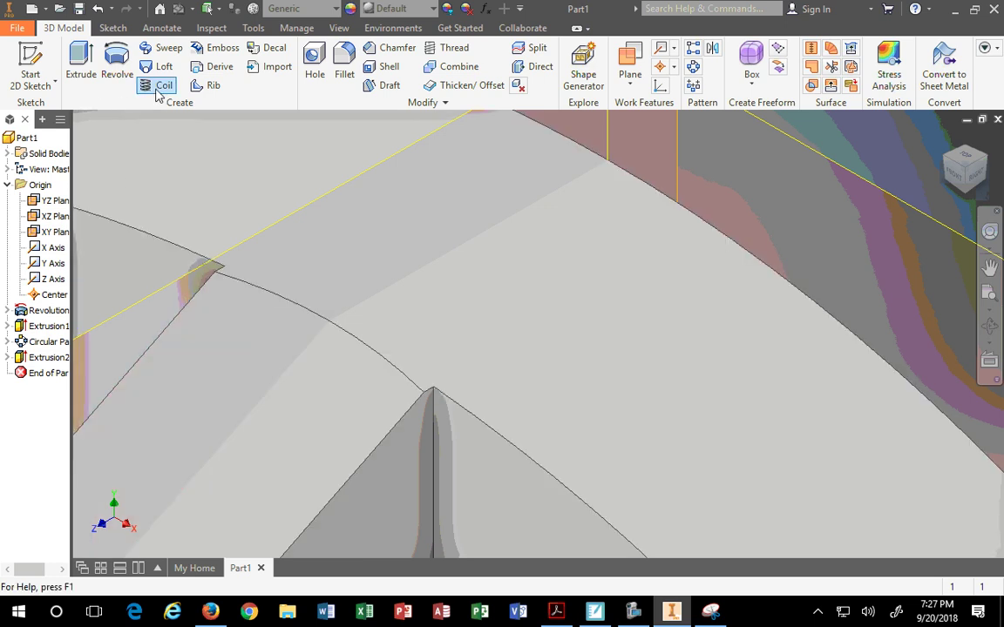
left_click(112, 28)
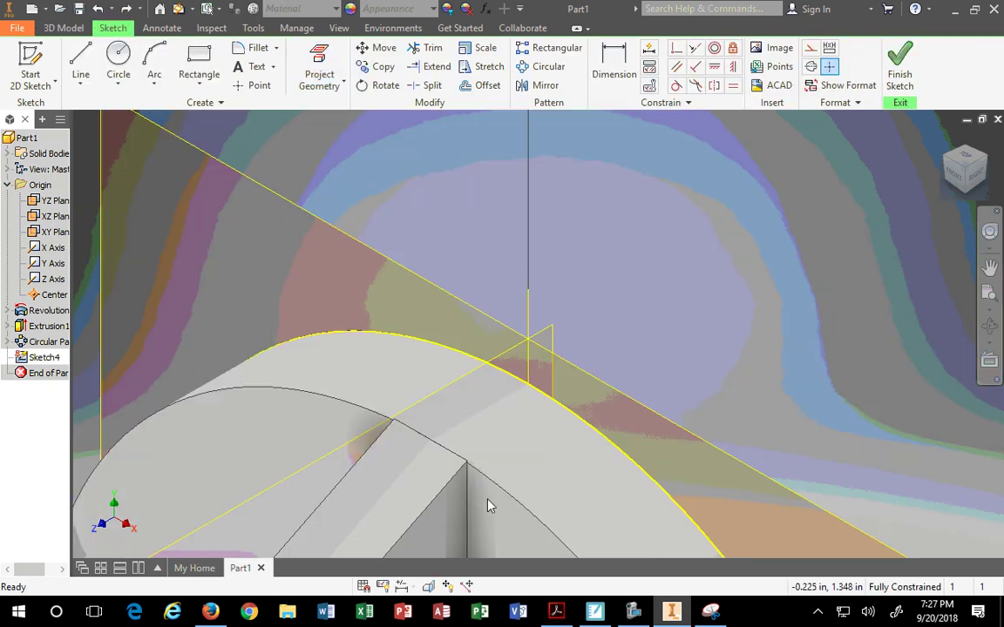
scroll(459, 414, "up", 5)
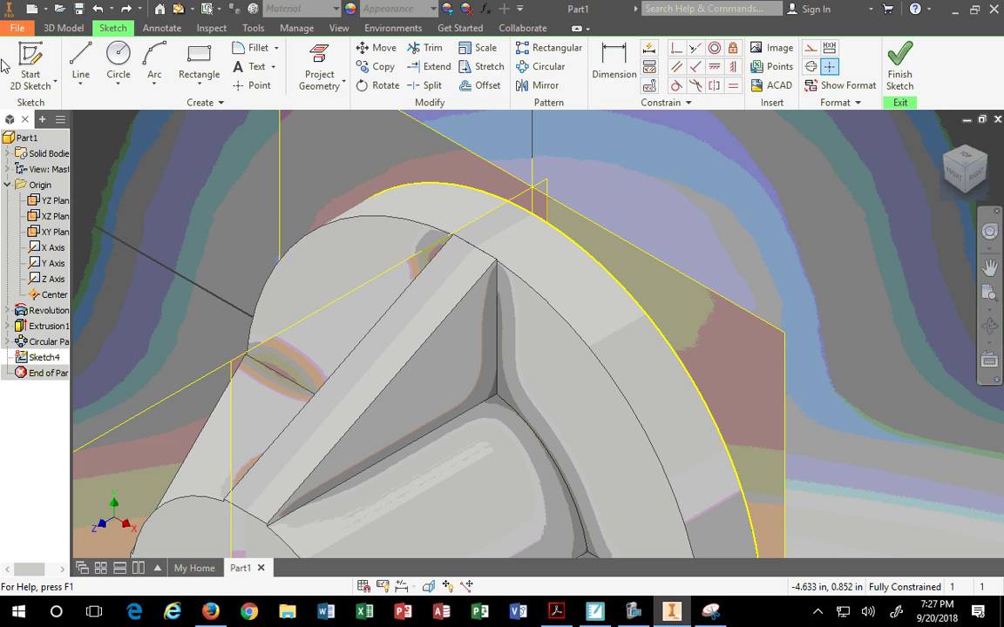
Step: Re-extrude the projected circle through All as an Intersect and return to the Home view
left_click(64, 27)
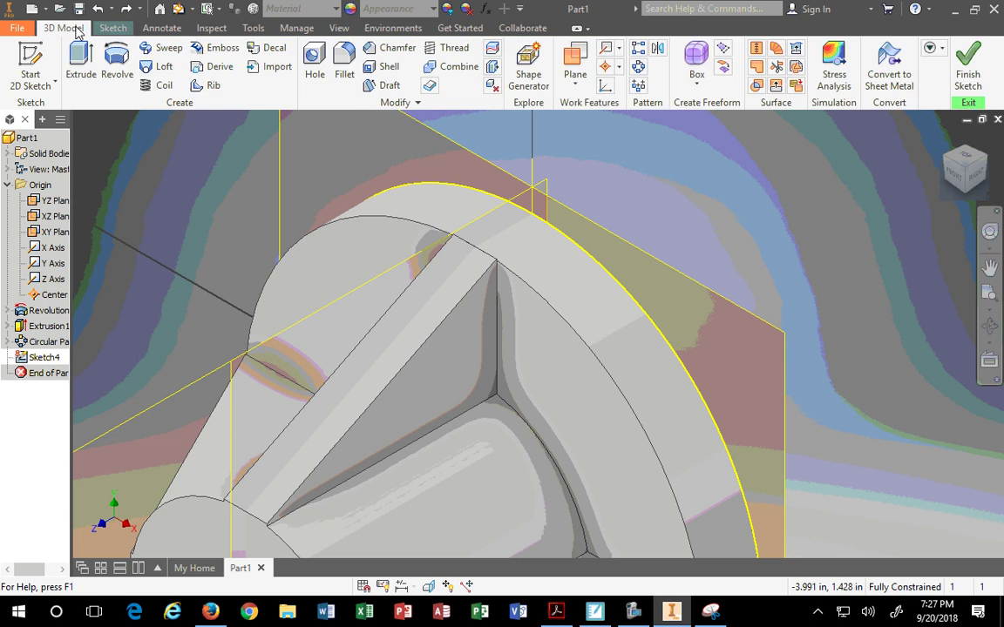
left_click(81, 76)
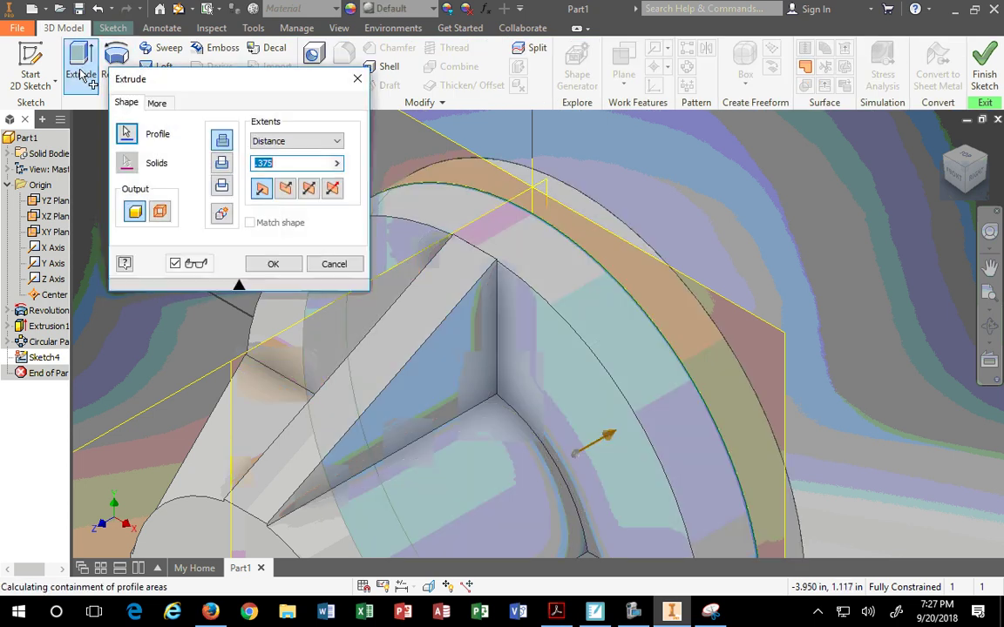
left_click(296, 141)
left_click(270, 198)
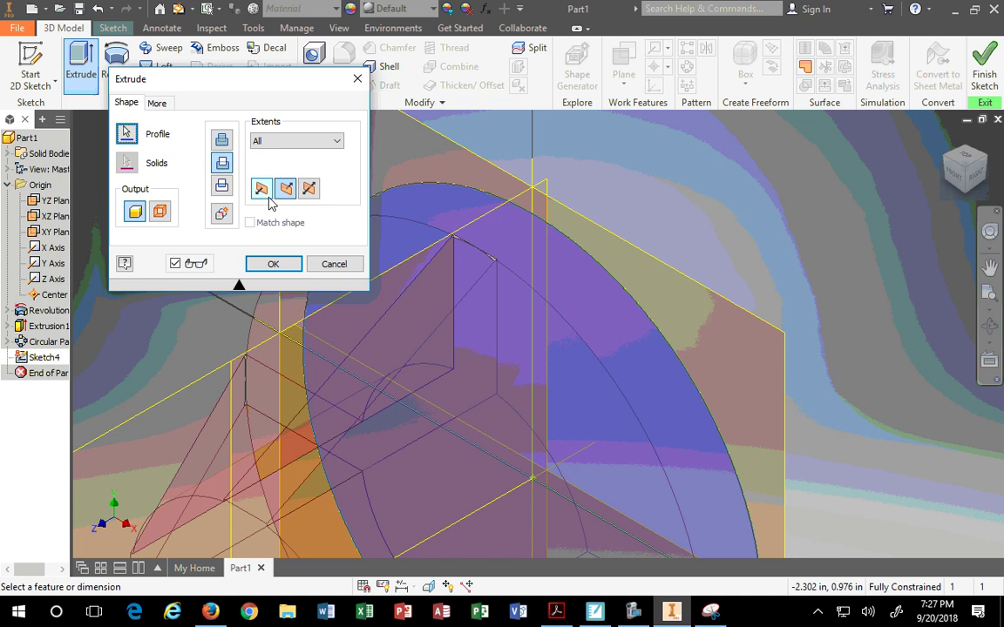
left_click(223, 186)
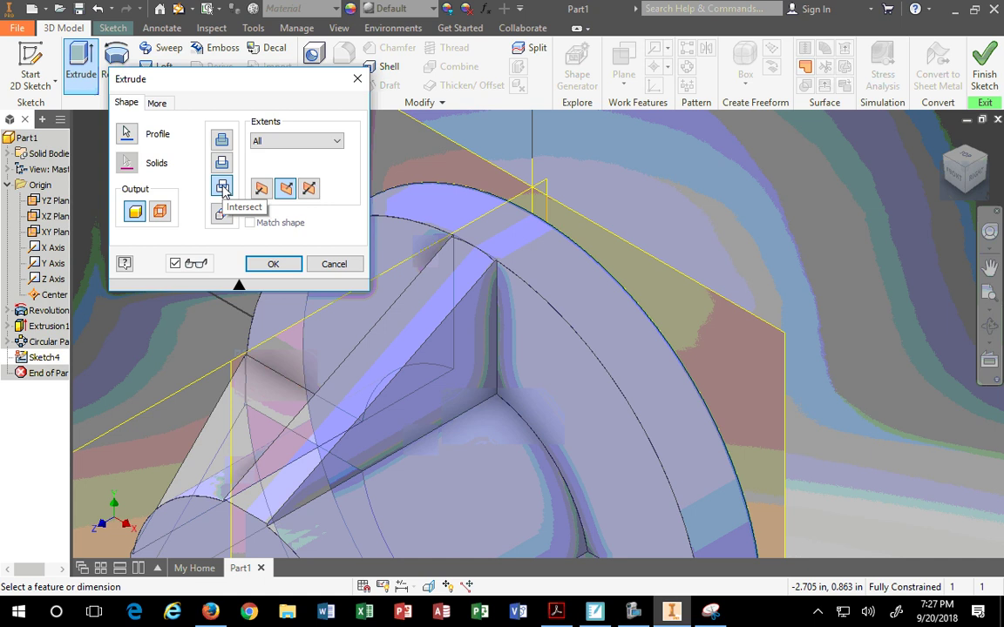
left_click(271, 263)
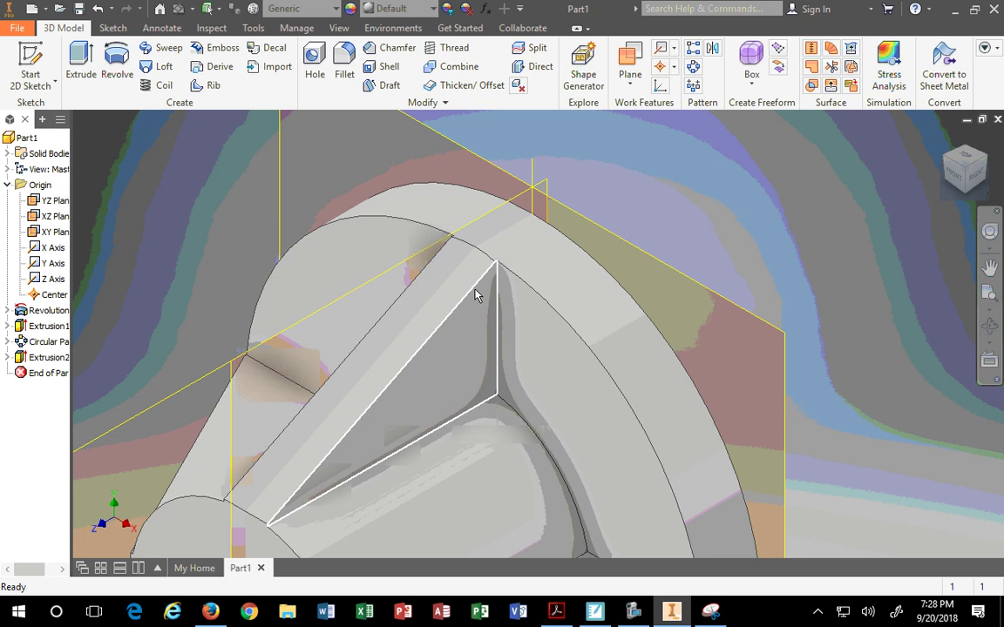
key("F6")
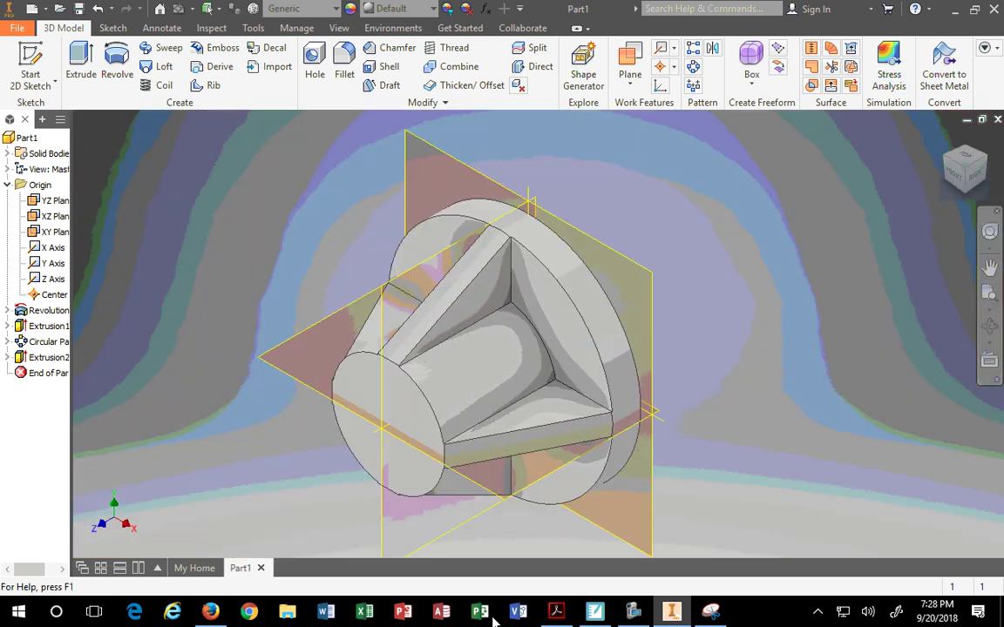
left_click(634, 613)
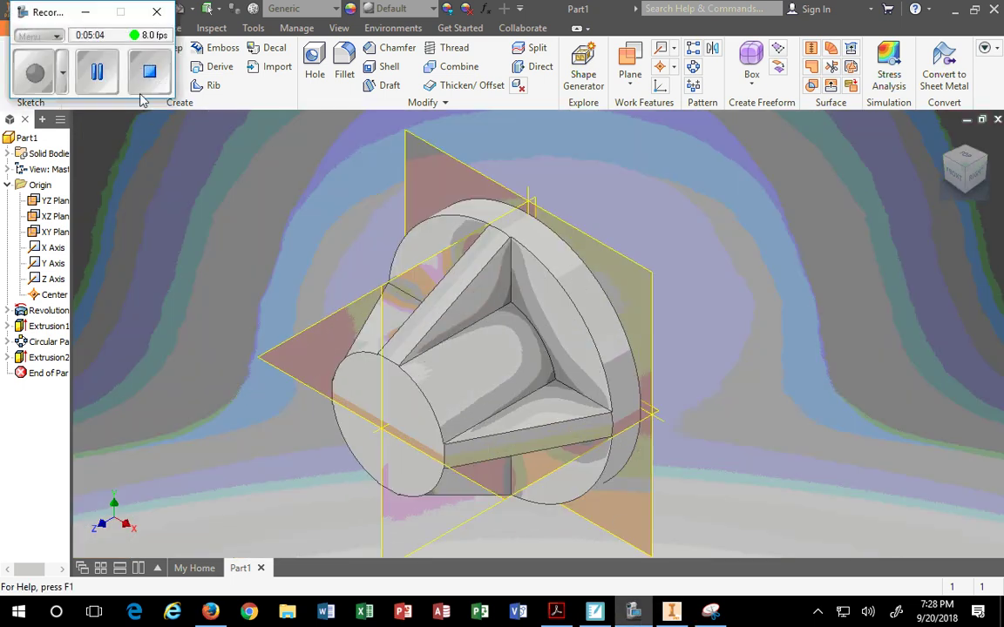